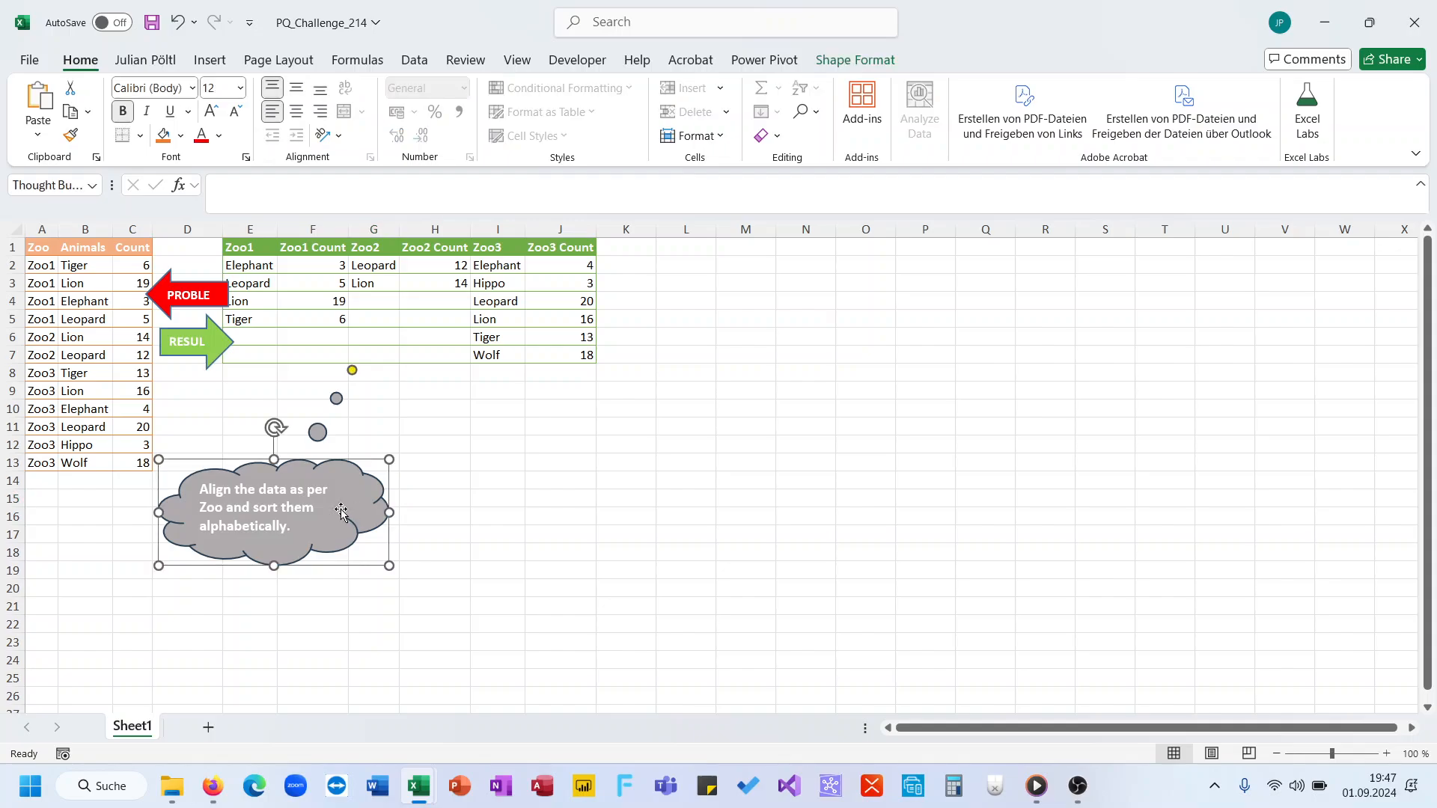
Step: Move the thought bubble with the task description to the empty cells around columns M to Q, clear of the tables
{"action": "left_click_drag", "start_coordinate": [312, 509], "coordinate": [657, 491]}
{"action": "left_click", "coordinate": [503, 516]}
{"action": "left_click", "coordinate": [354, 514]}
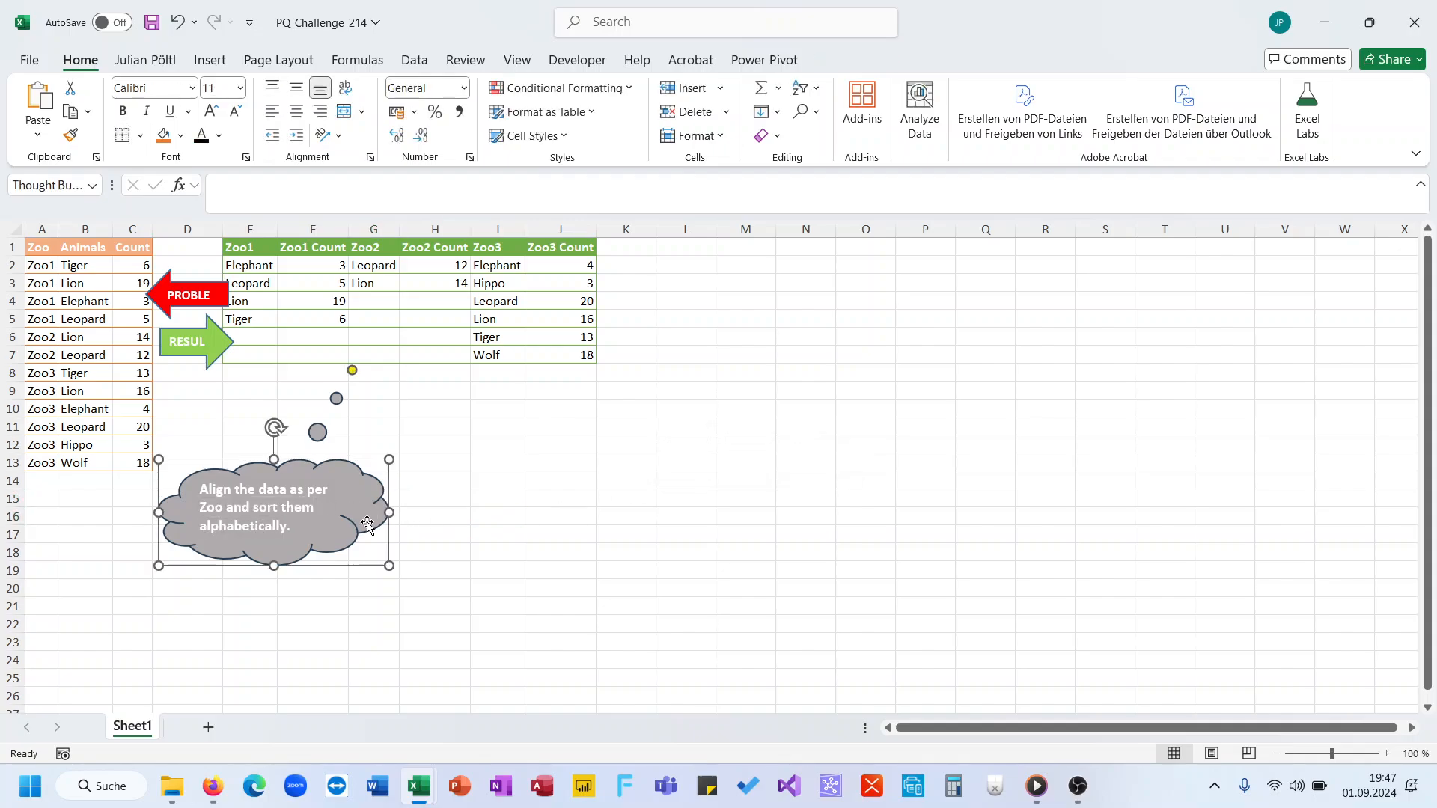
{"action": "left_click_drag", "start_coordinate": [355, 515], "coordinate": [951, 422]}
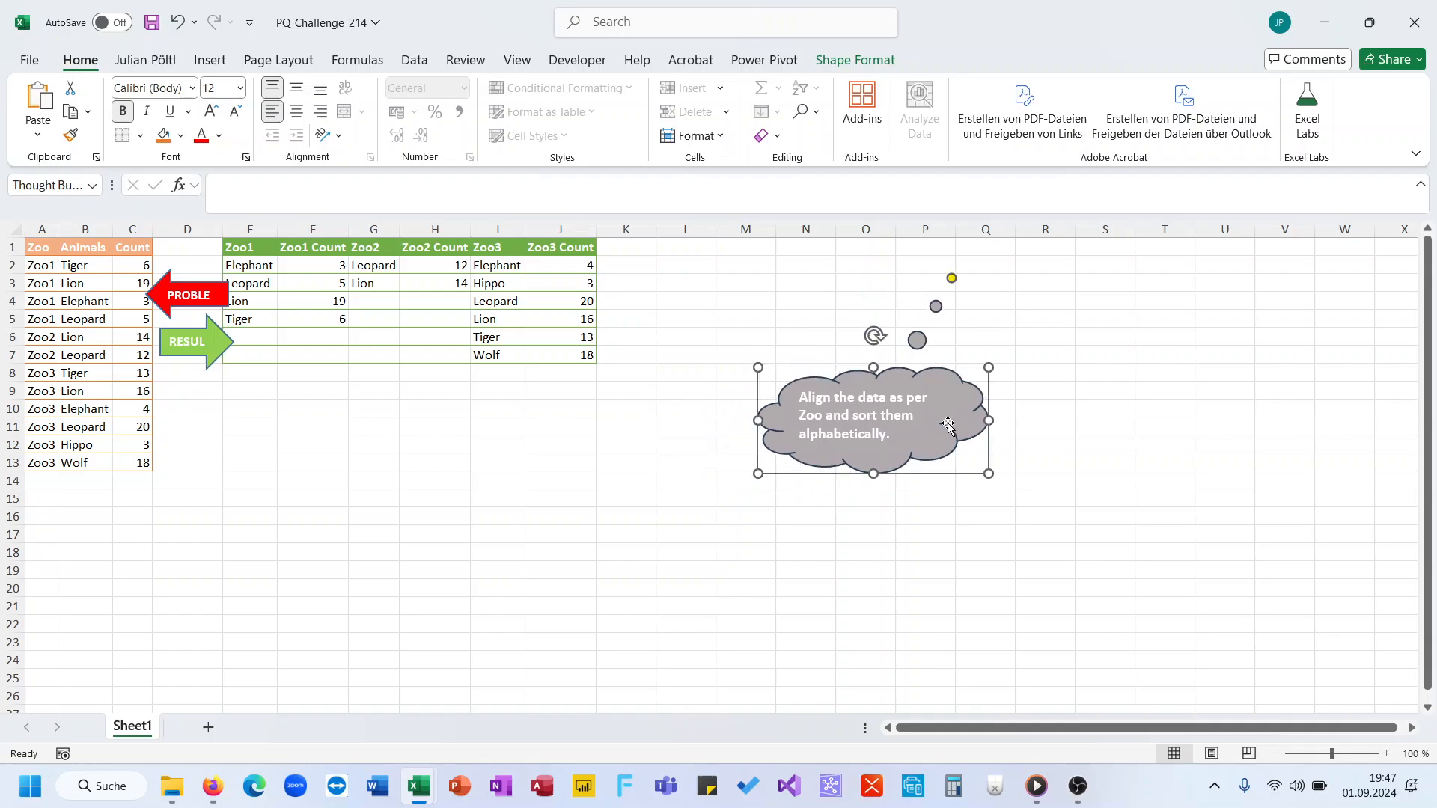
{"action": "left_click", "coordinate": [265, 408]}
{"action": "type", "text": "="}
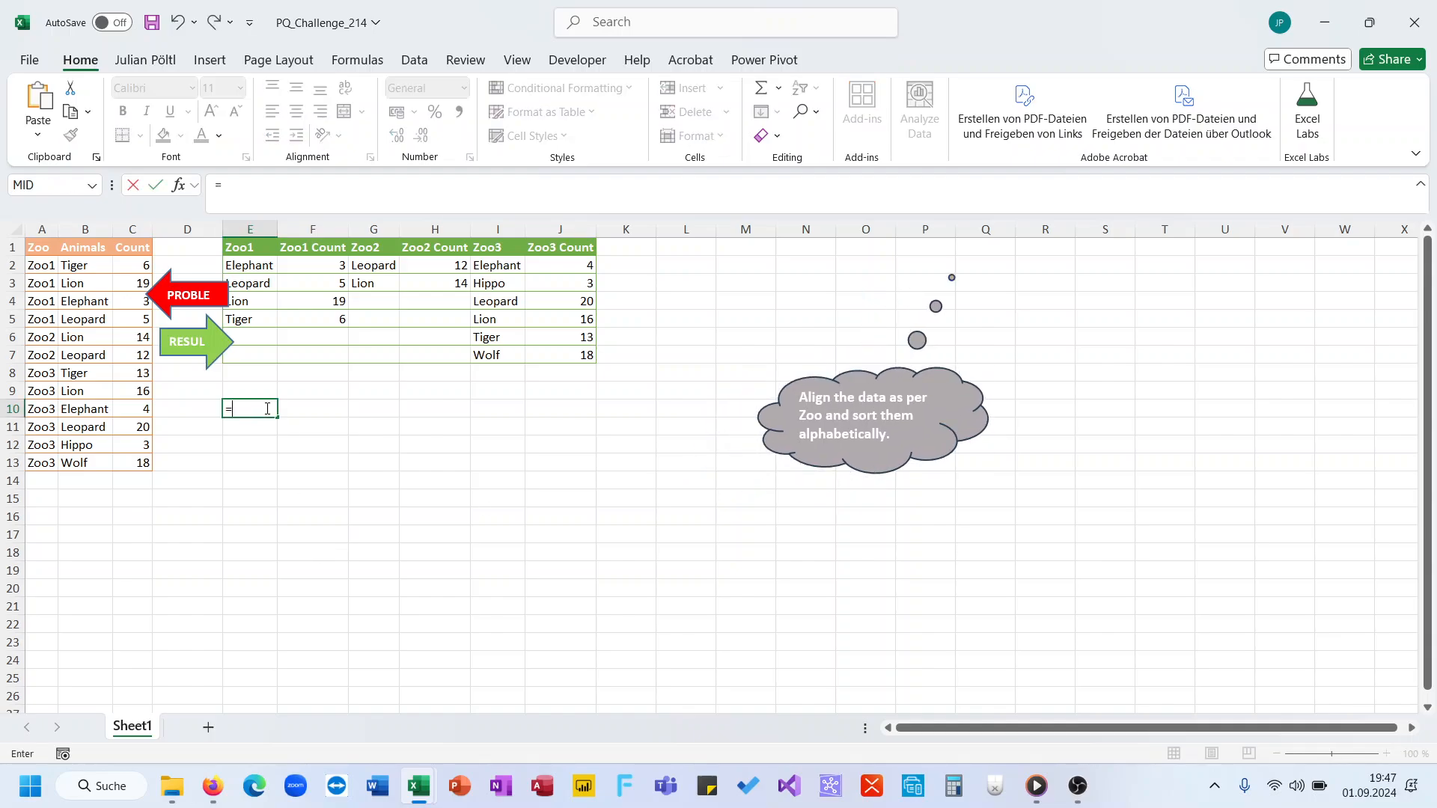
{"action": "key", "text": "Escape"}
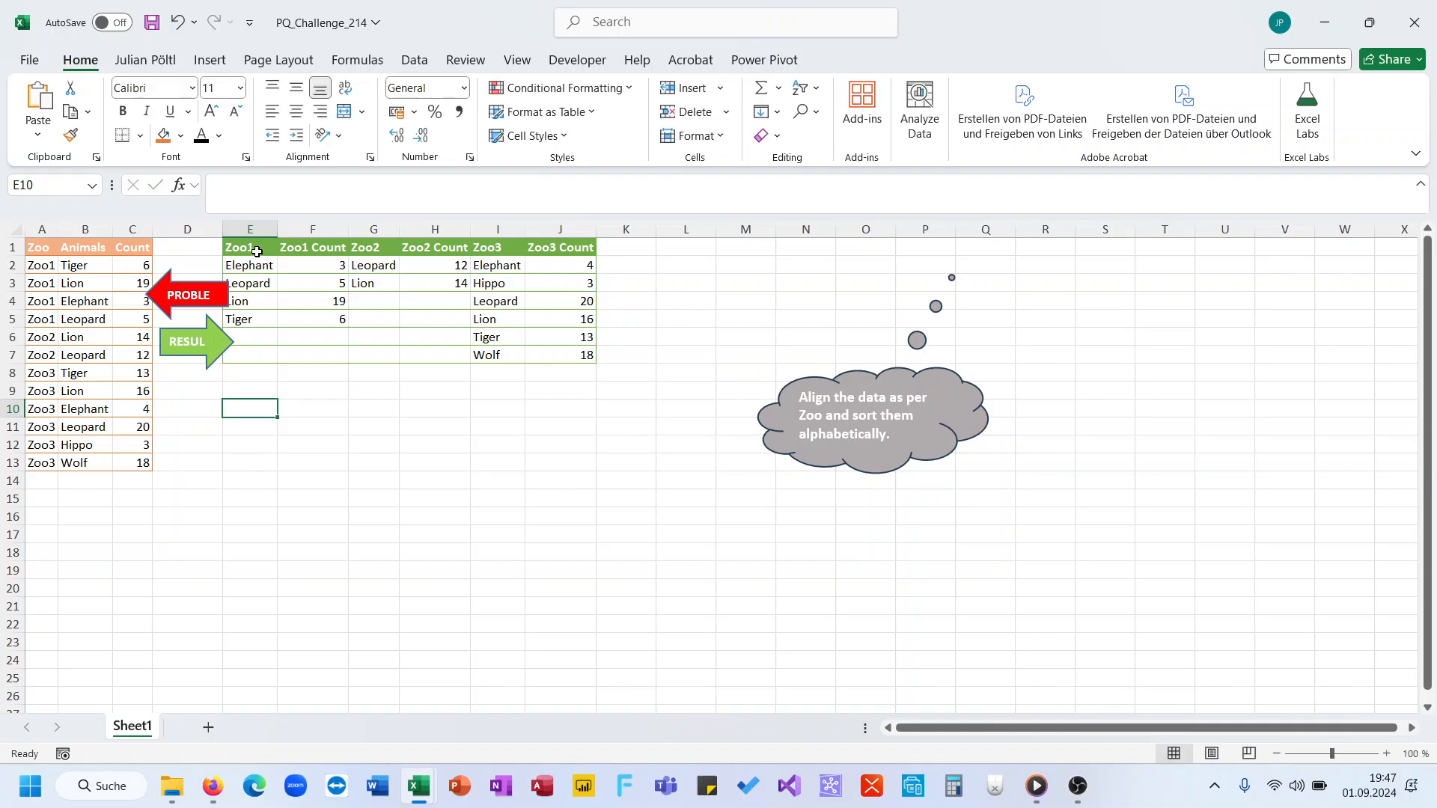
{"action": "left_click_drag", "start_coordinate": [250, 247], "coordinate": [575, 348]}
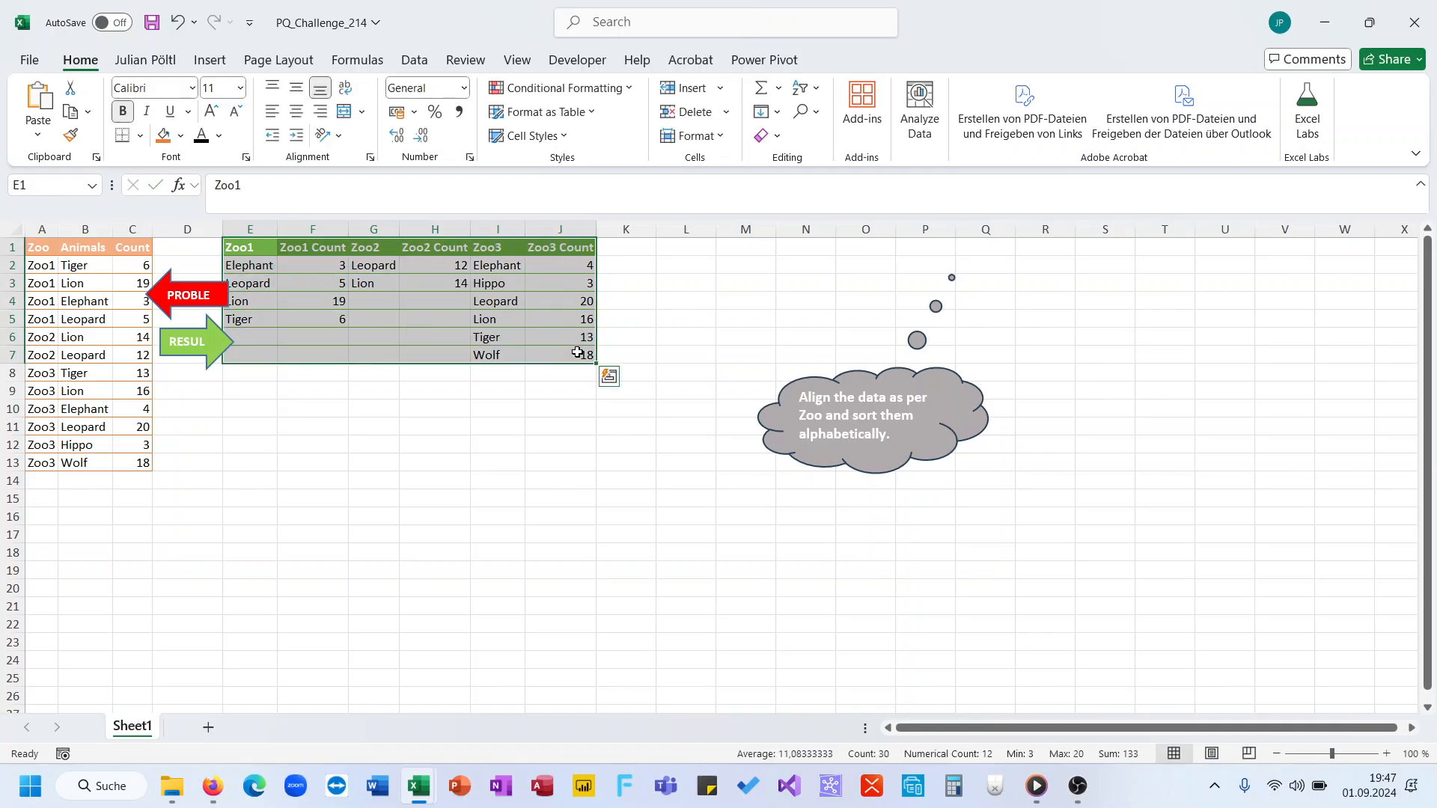
Step: Start a REDUCE formula in E10 with initial value 0 and the unique zoo names from A2:A13 as its array
{"action": "left_click", "coordinate": [254, 410]}
{"action": "type", "text": "=red"}
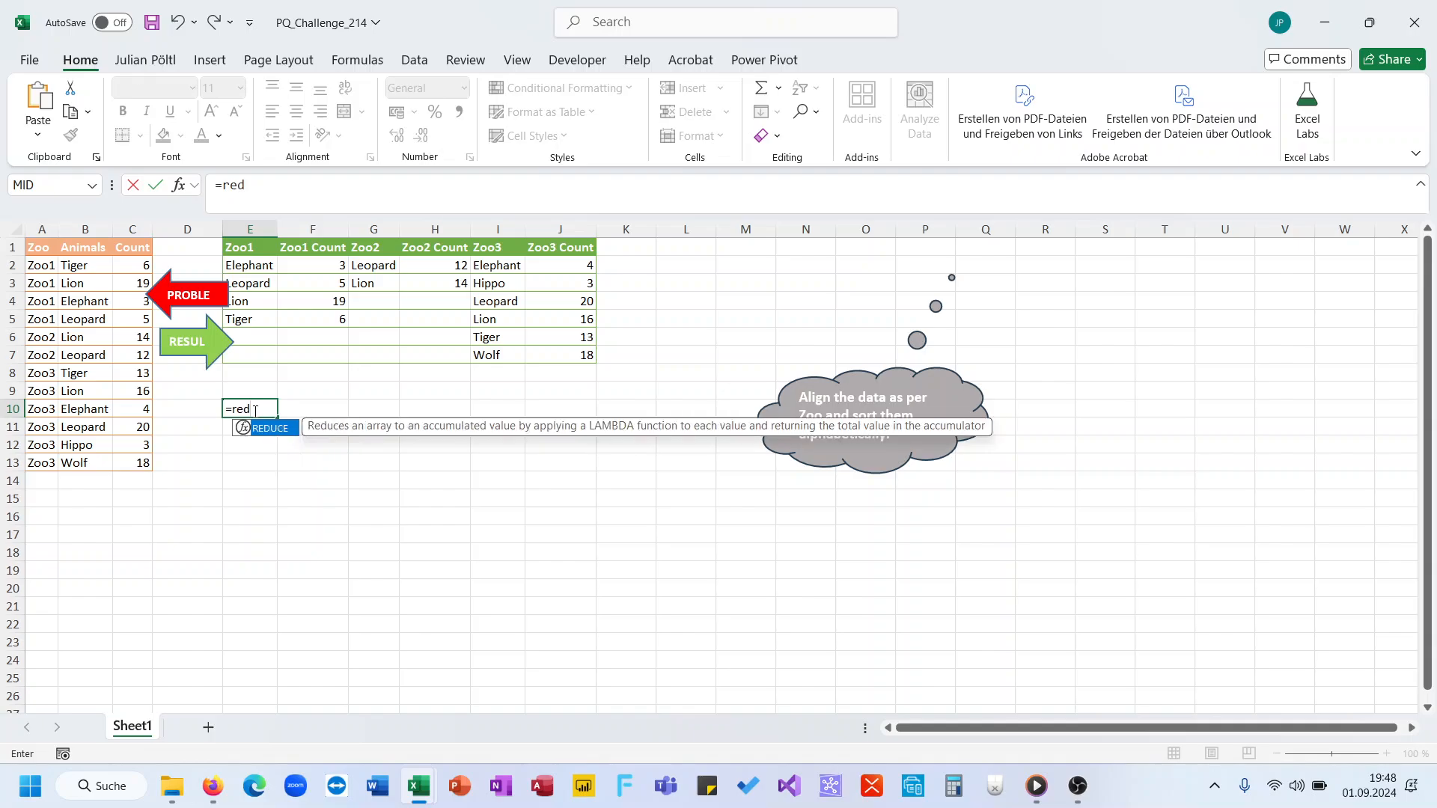
{"action": "key", "text": "Tab"}
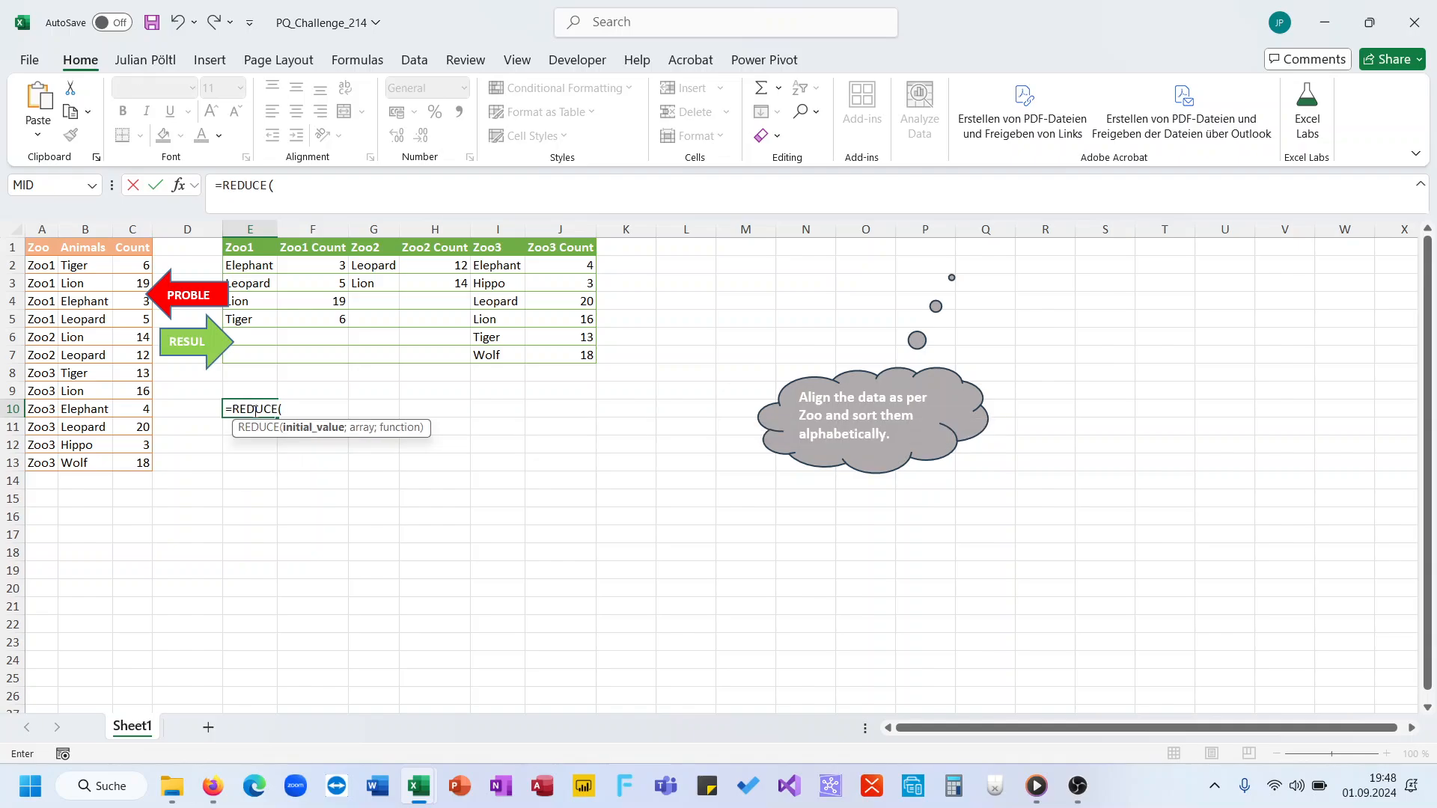
{"action": "type", "text": "0;uni"}
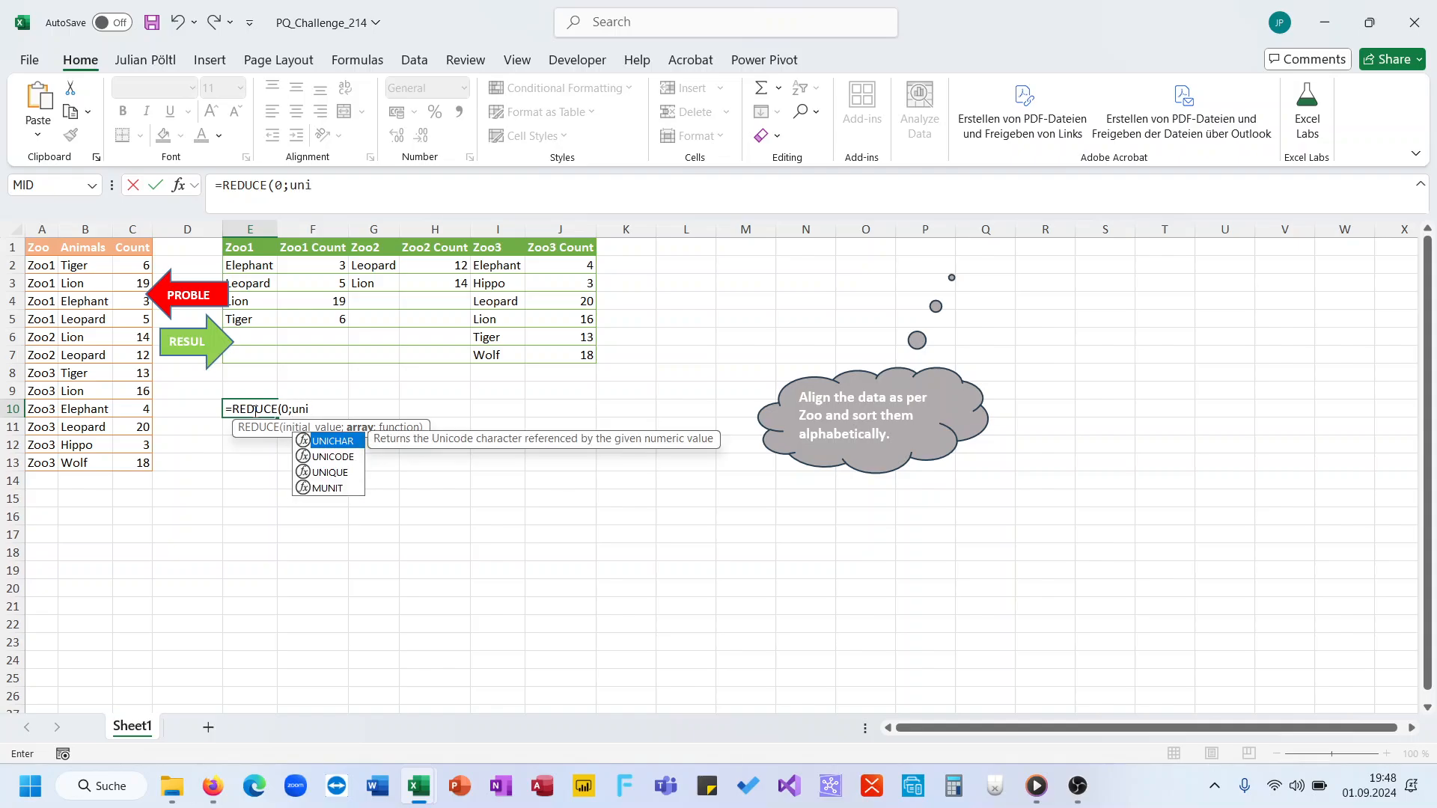
{"action": "key", "text": "Down"}
{"action": "key", "text": "Down"}
{"action": "key", "text": "Tab"}
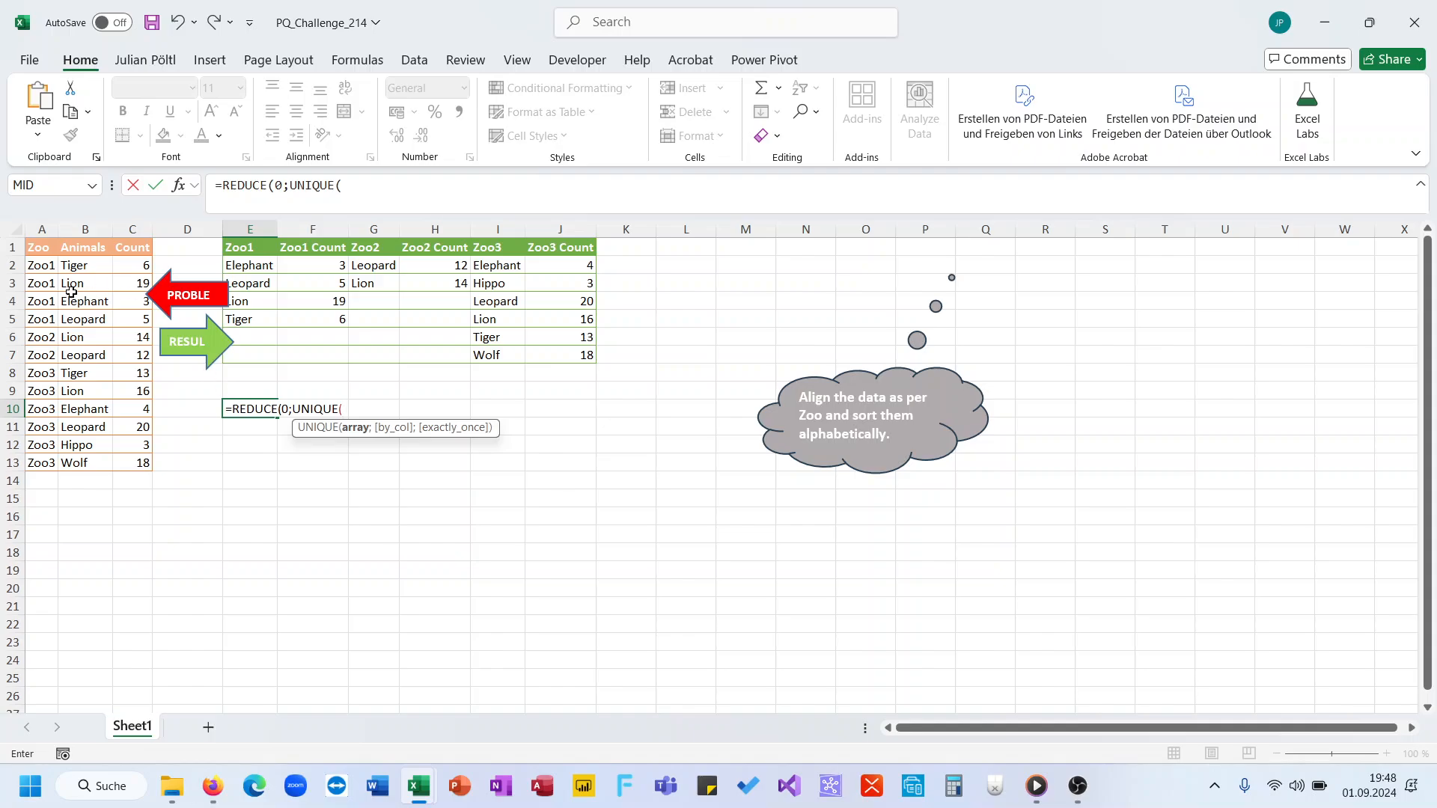
{"action": "left_click", "coordinate": [47, 270]}
{"action": "key", "text": "ctrl+shift+Down"}
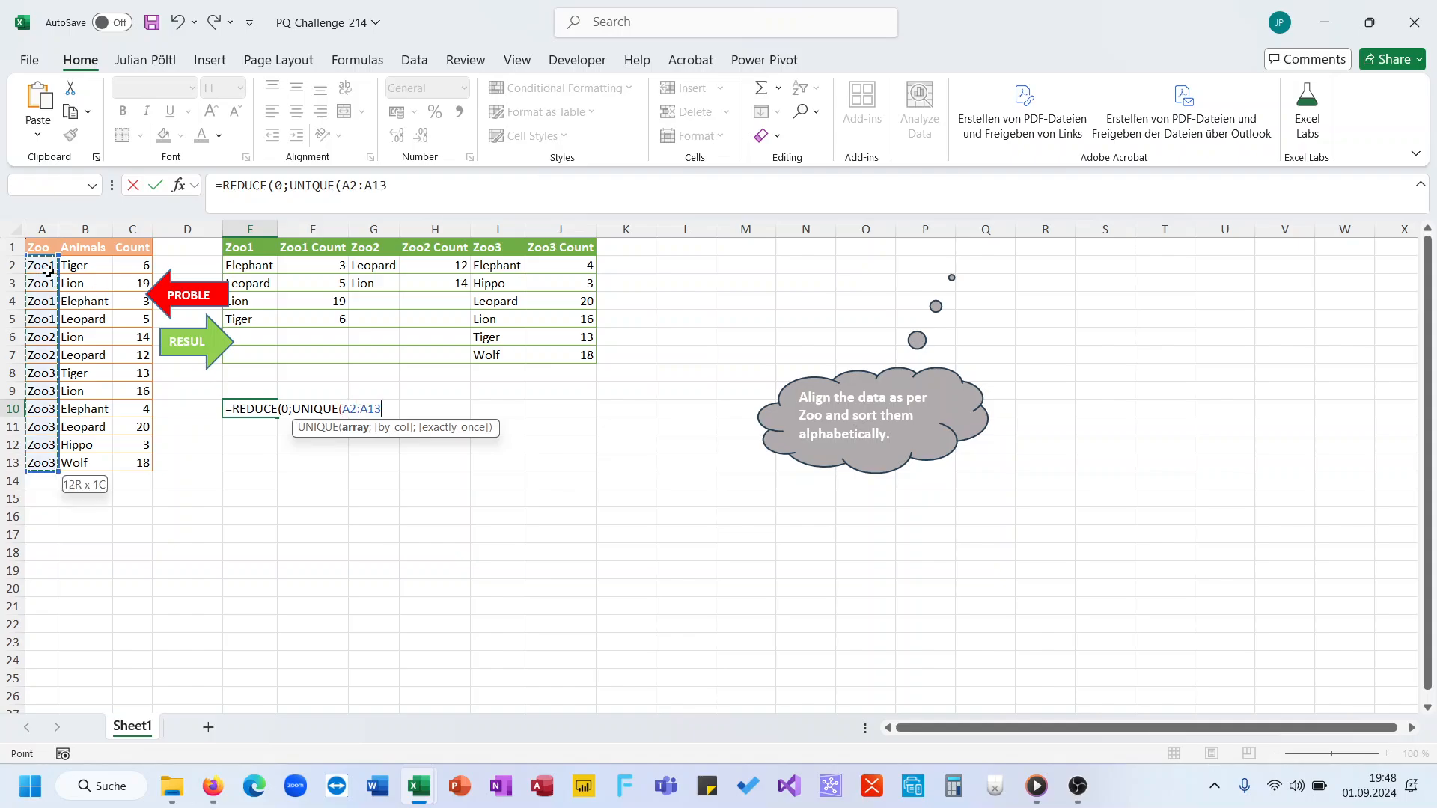
Step: Complete the REDUCE formula with LAMBDA(A;B;B) as its function and enter it
{"action": "type", "text": ");lam"}
{"action": "key", "text": "Tab"}
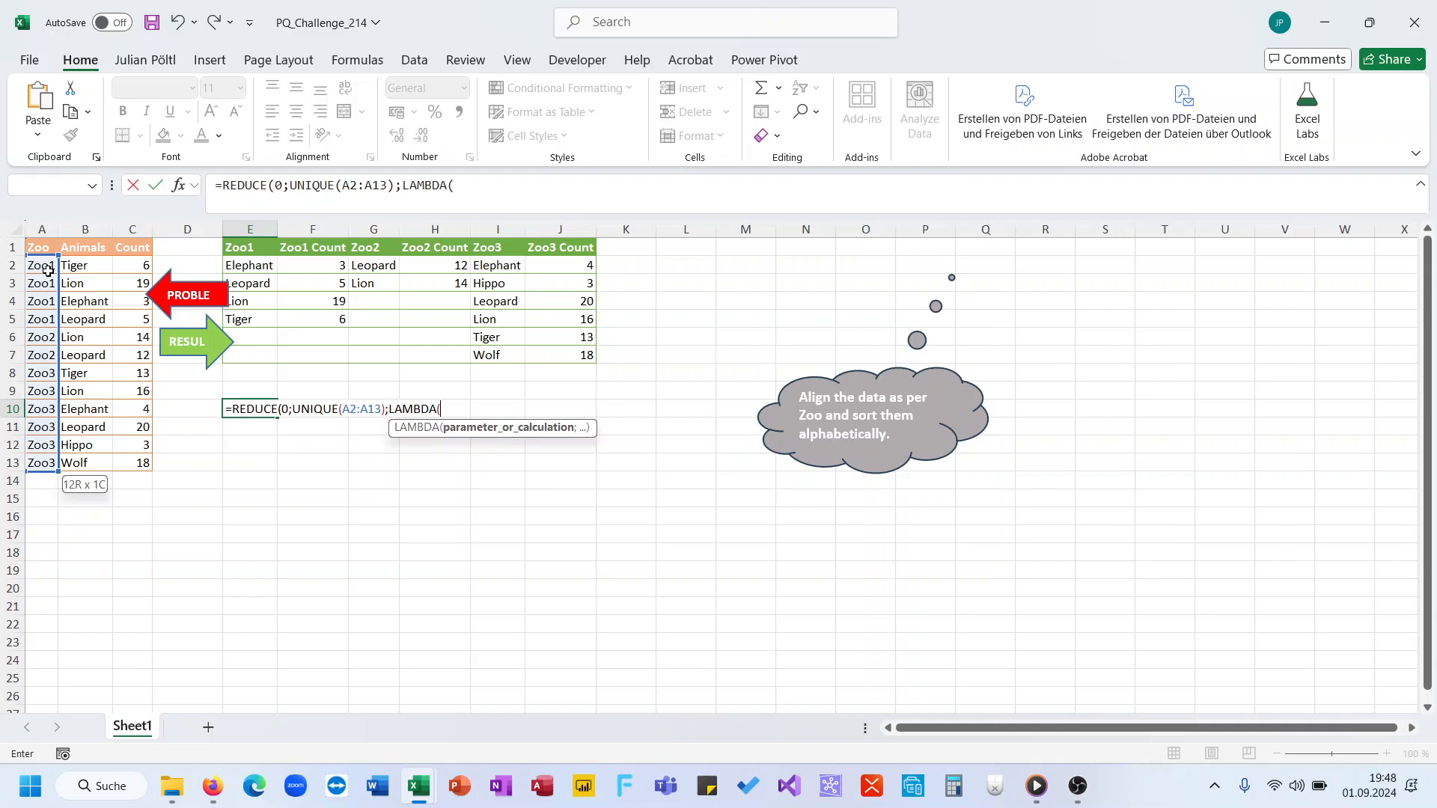
{"action": "type", "text": "A;B;"}
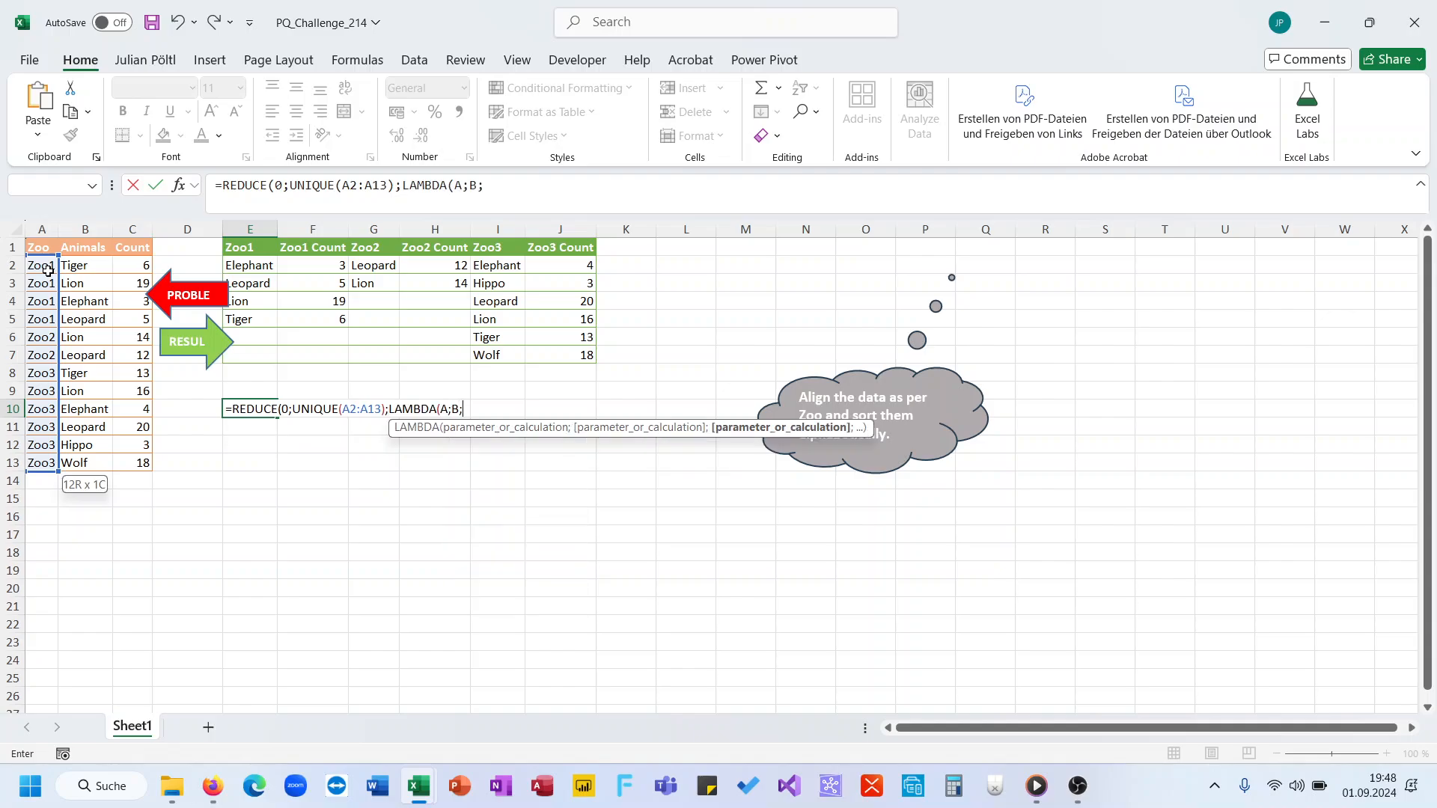
{"action": "type", "text": "B))"}
{"action": "key", "text": "Return"}
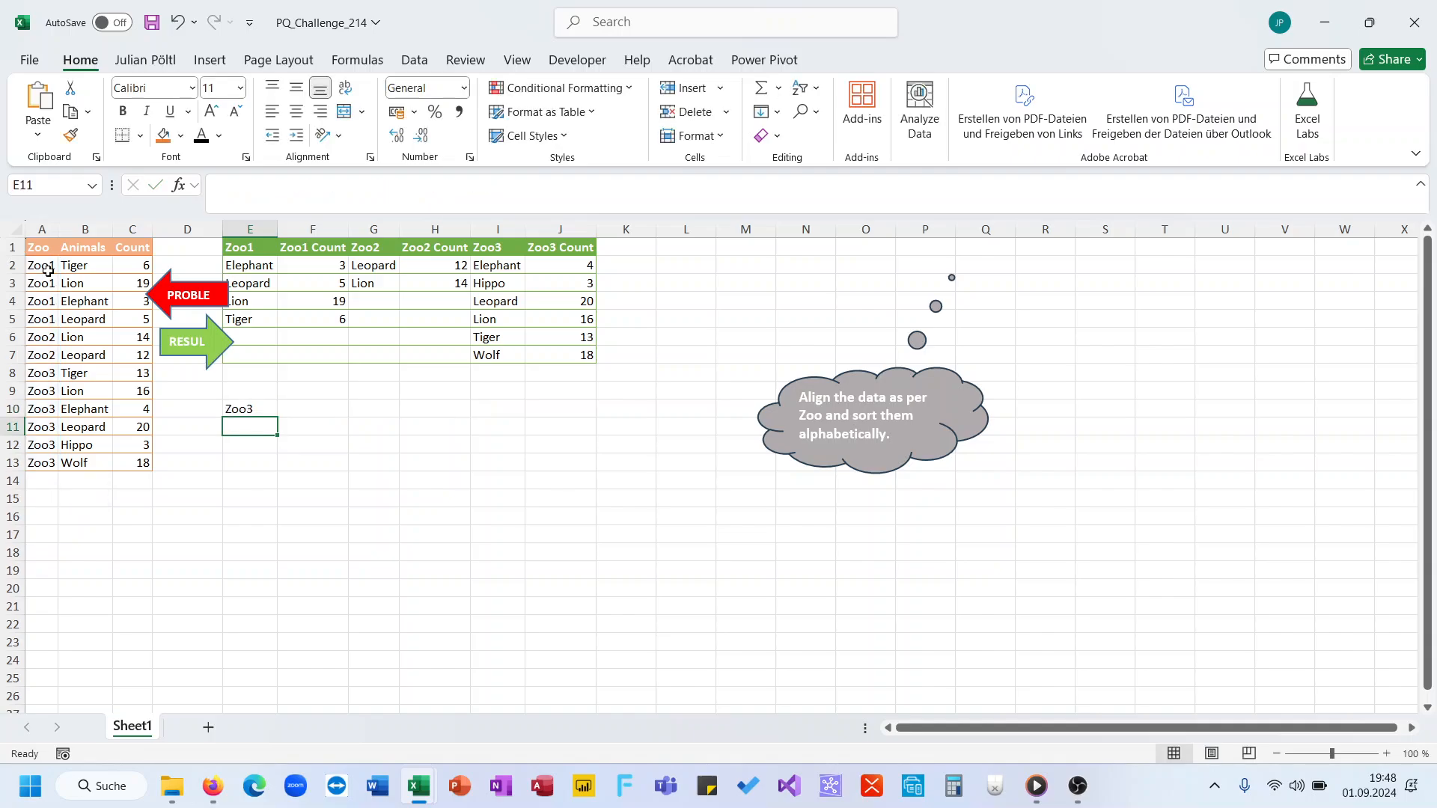
Step: Change the LAMBDA calculation in E10 to HSTACK(A;B)
{"action": "key", "text": "Up"}
{"action": "left_click", "coordinate": [486, 187]}
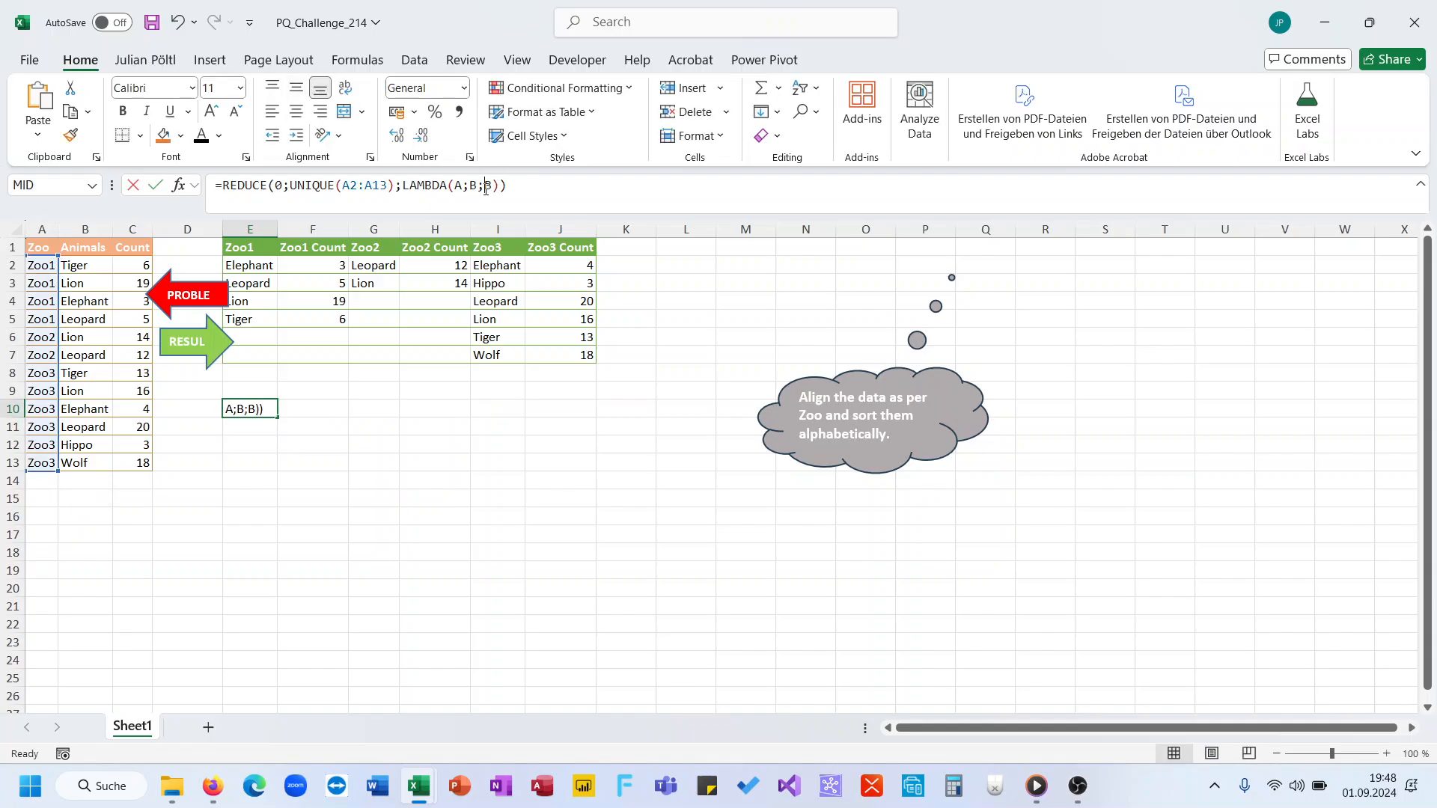
{"action": "type", "text": "HSTACK(A;"}
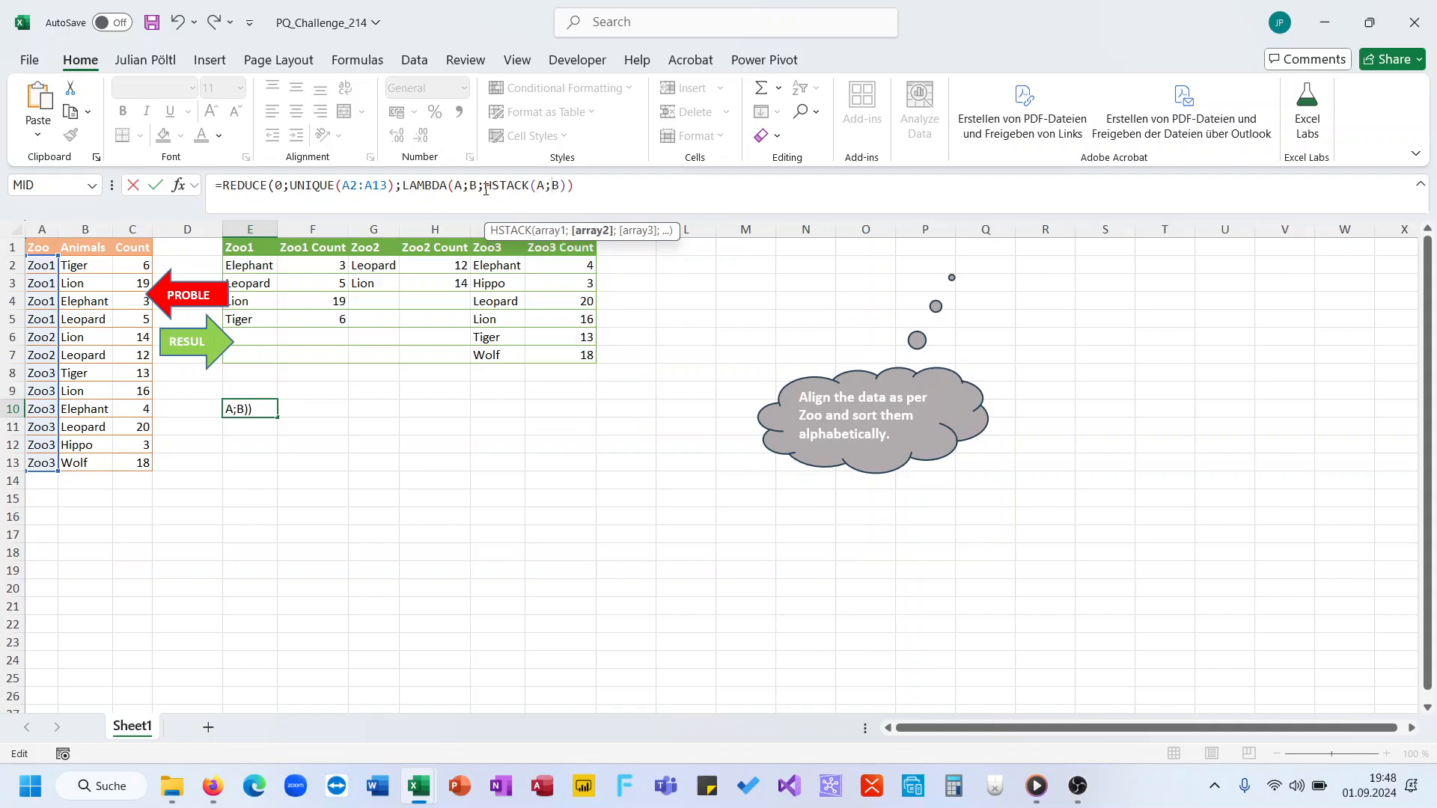
{"action": "key", "text": "Return"}
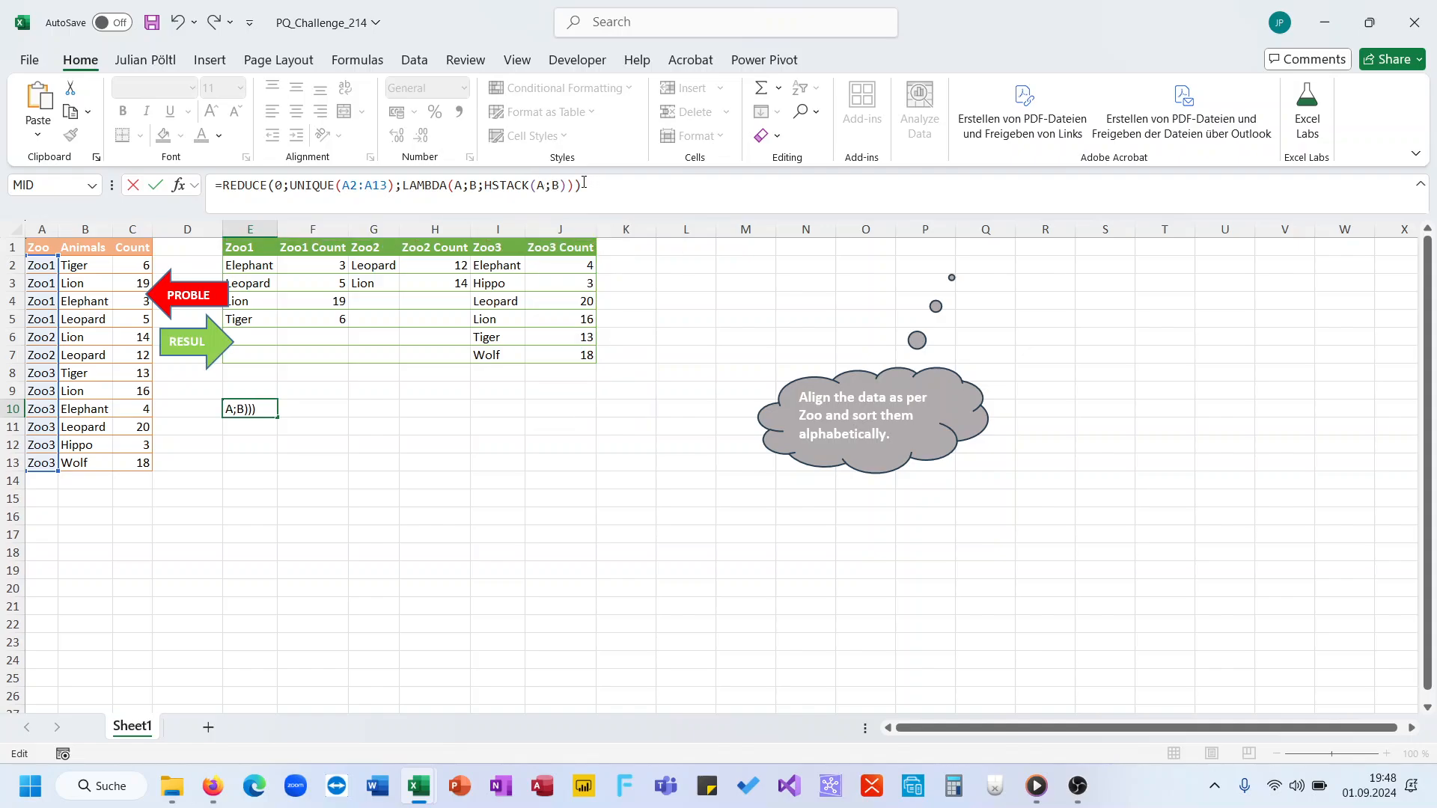
Step: Replace HSTACK(A;B) in E10's formula with FILTER(B2:C13;A2:A13=B) and enter the formula
{"action": "key", "text": "Up"}
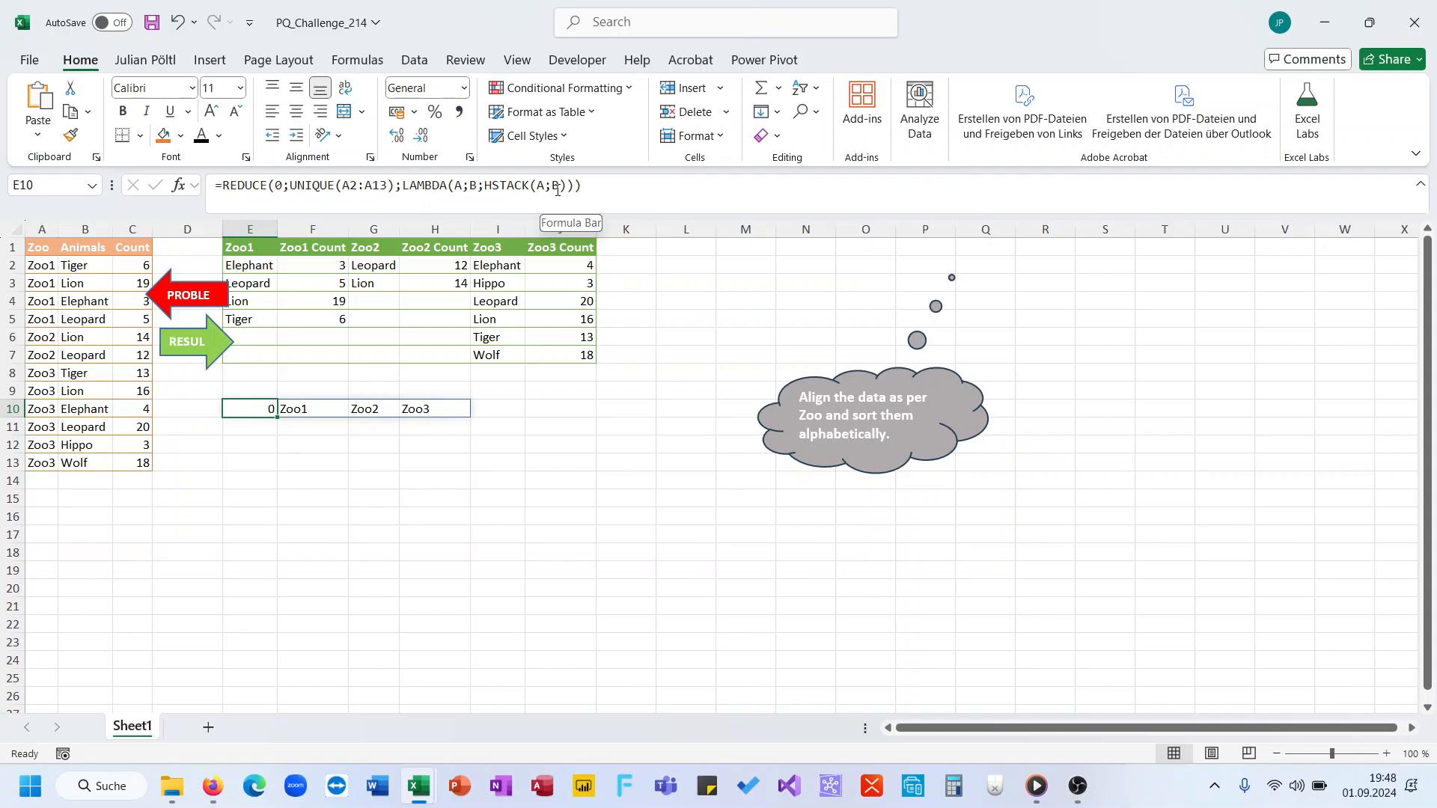
{"action": "left_click_drag", "start_coordinate": [567, 189], "coordinate": [485, 189]}
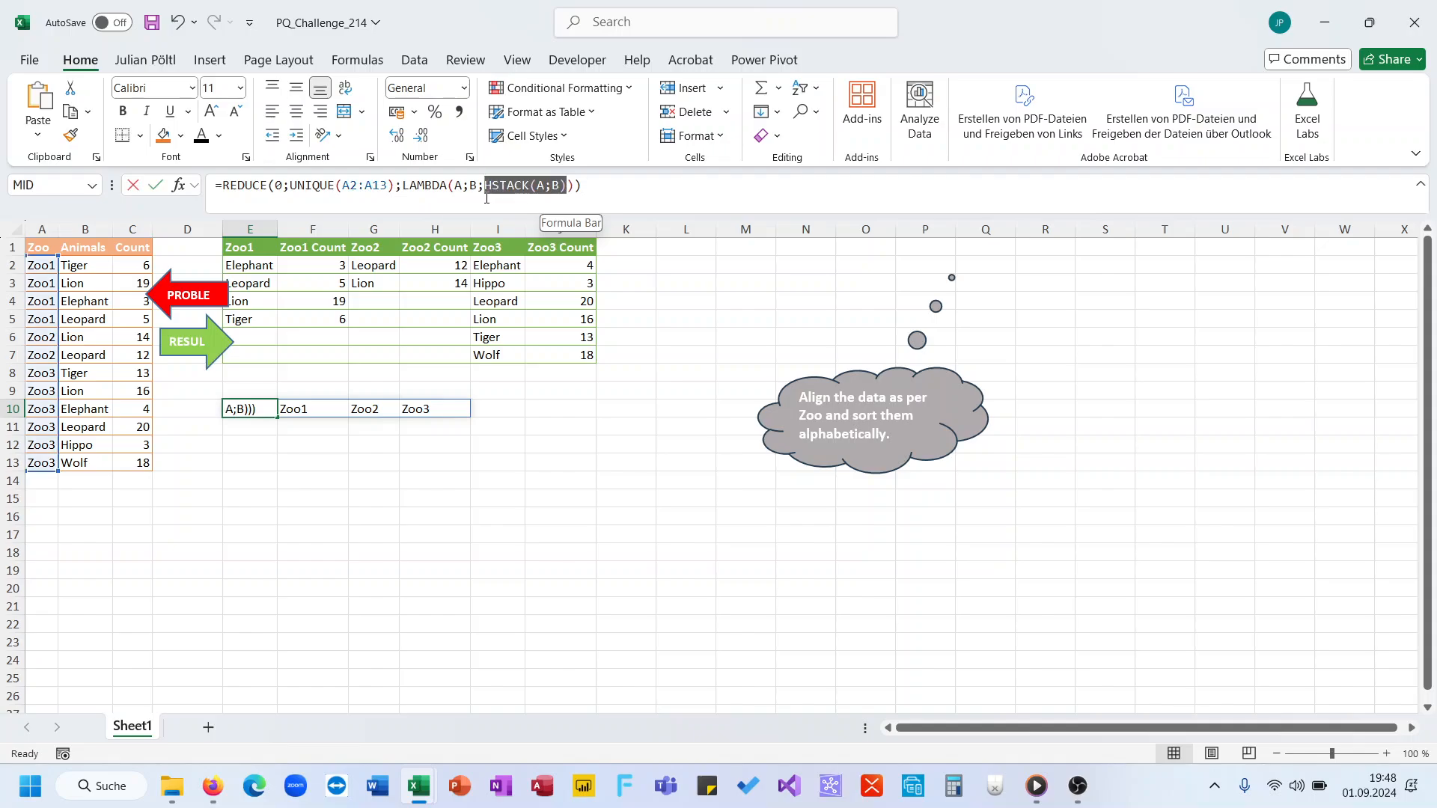
{"action": "key", "text": "Delete"}
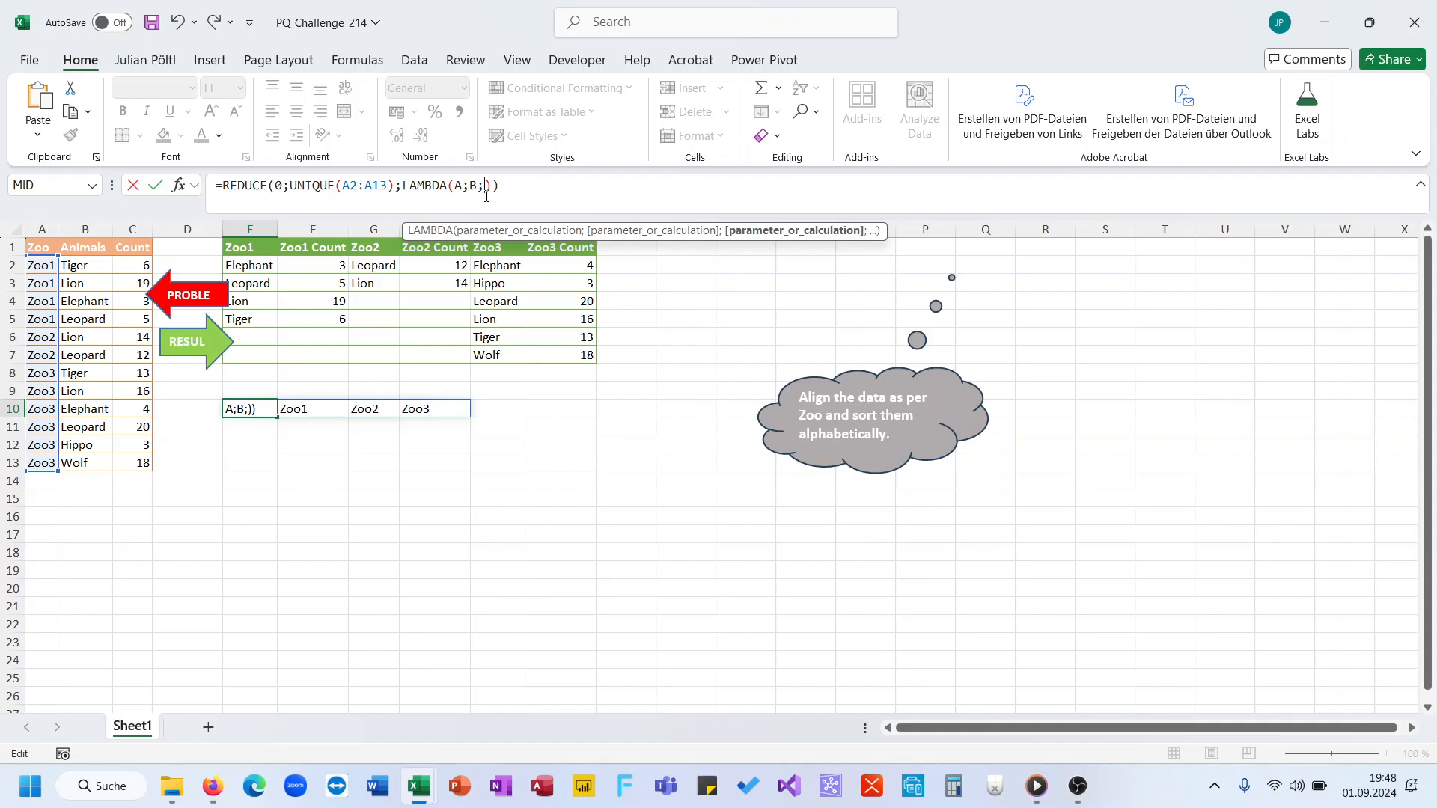
{"action": "type", "text": "FILTER("}
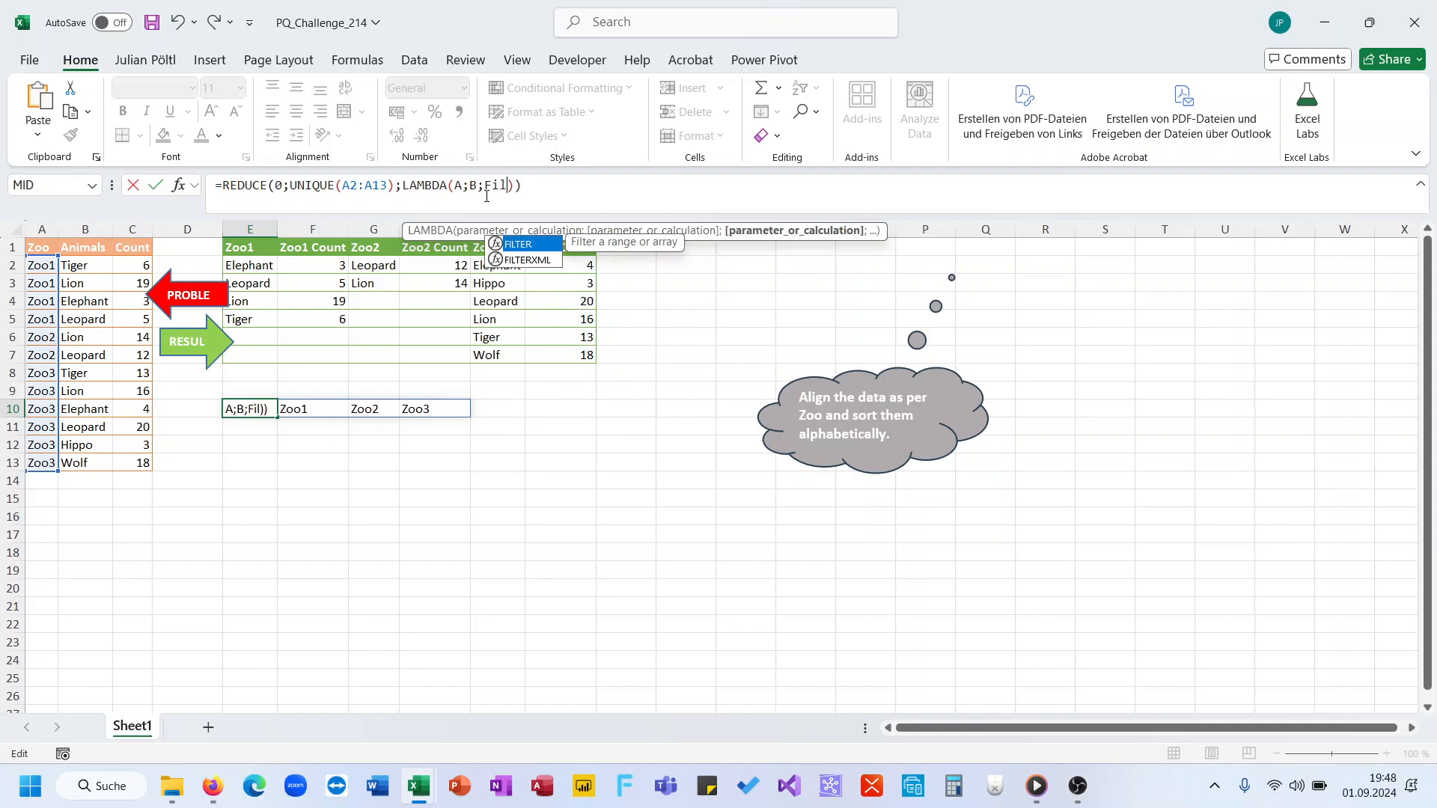
{"action": "left_click_drag", "start_coordinate": [95, 267], "coordinate": [116, 460]}
{"action": "type", "text": ";"}
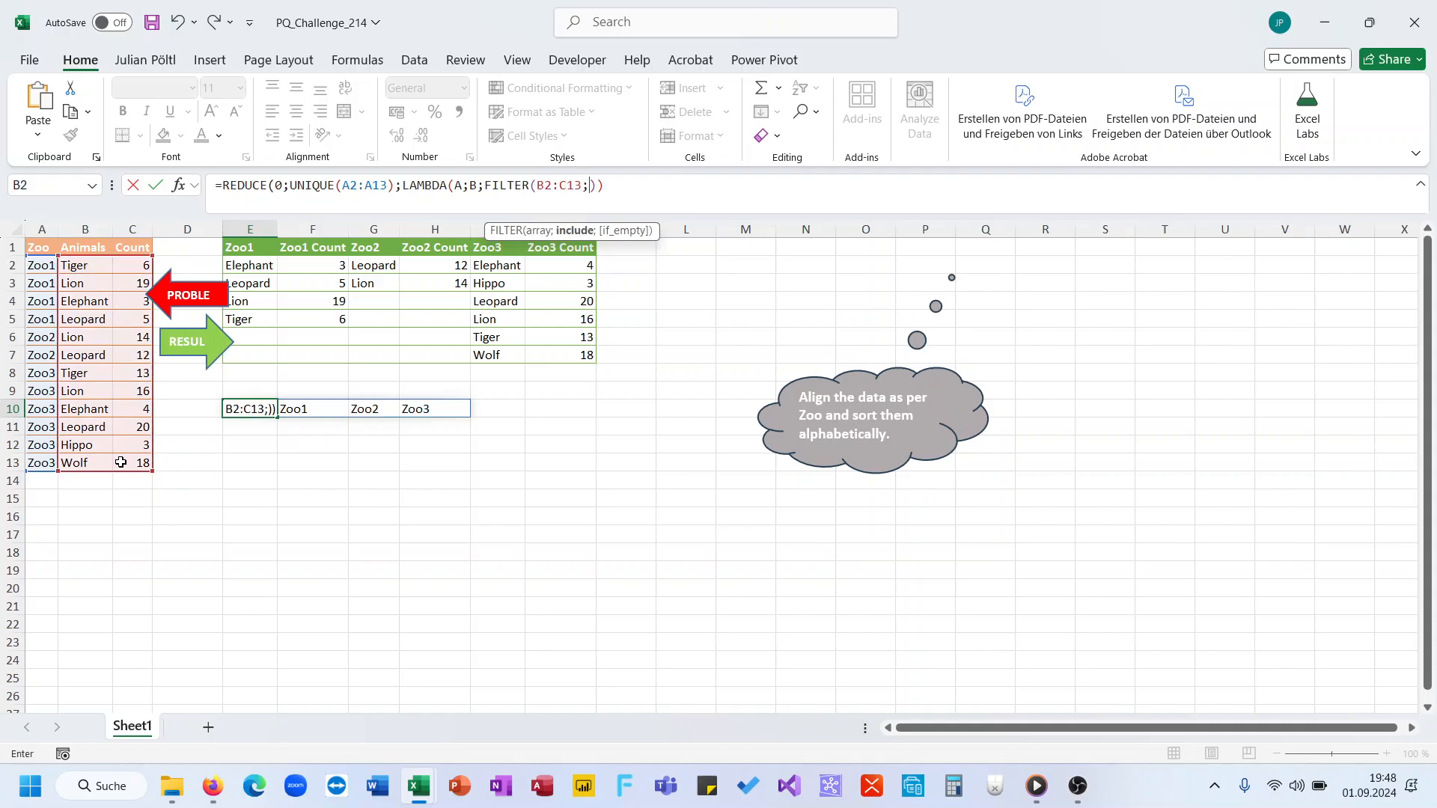
{"action": "left_click", "coordinate": [35, 270]}
{"action": "left_click_drag", "start_coordinate": [35, 269], "coordinate": [47, 462]}
{"action": "type", "text": "="}
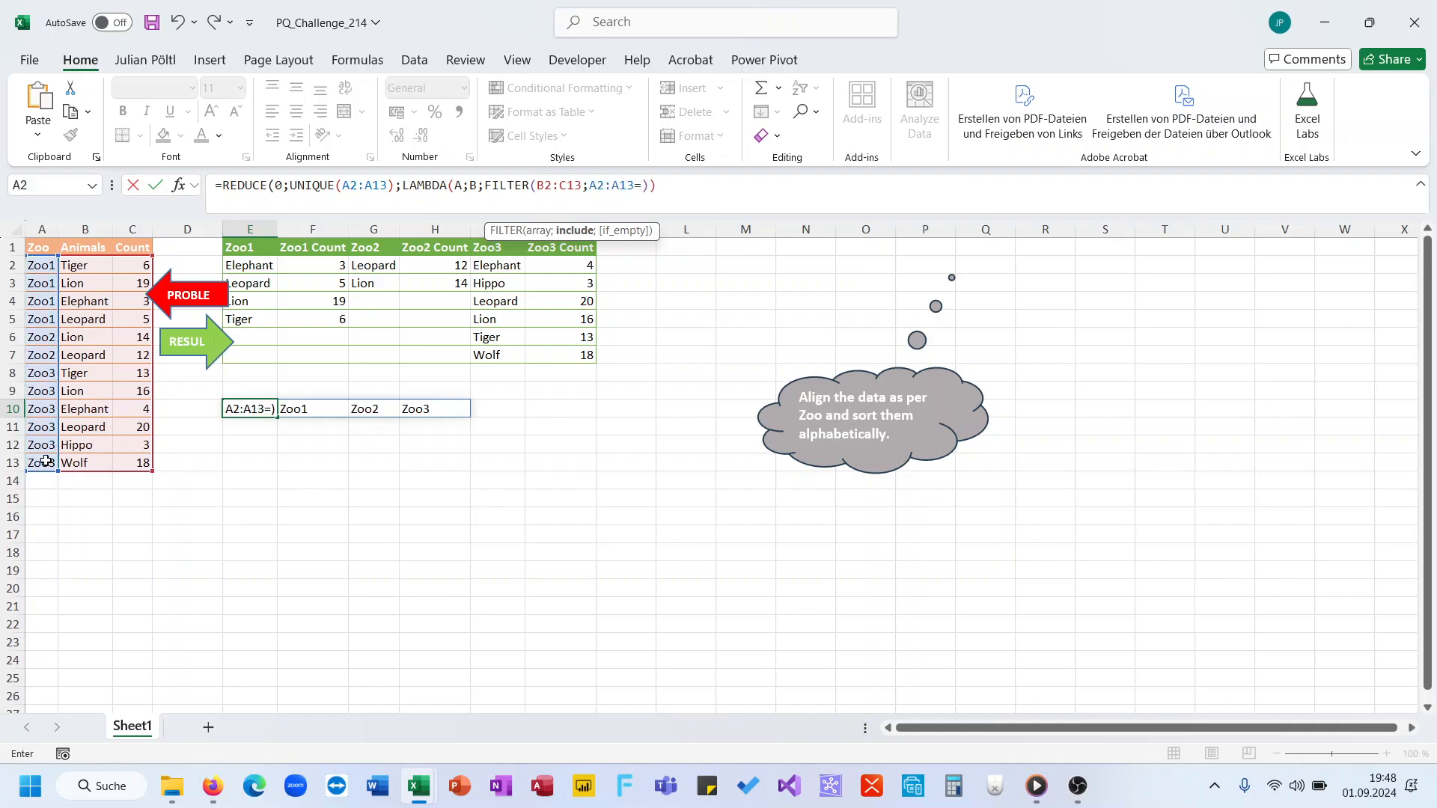
{"action": "type", "text": "B"}
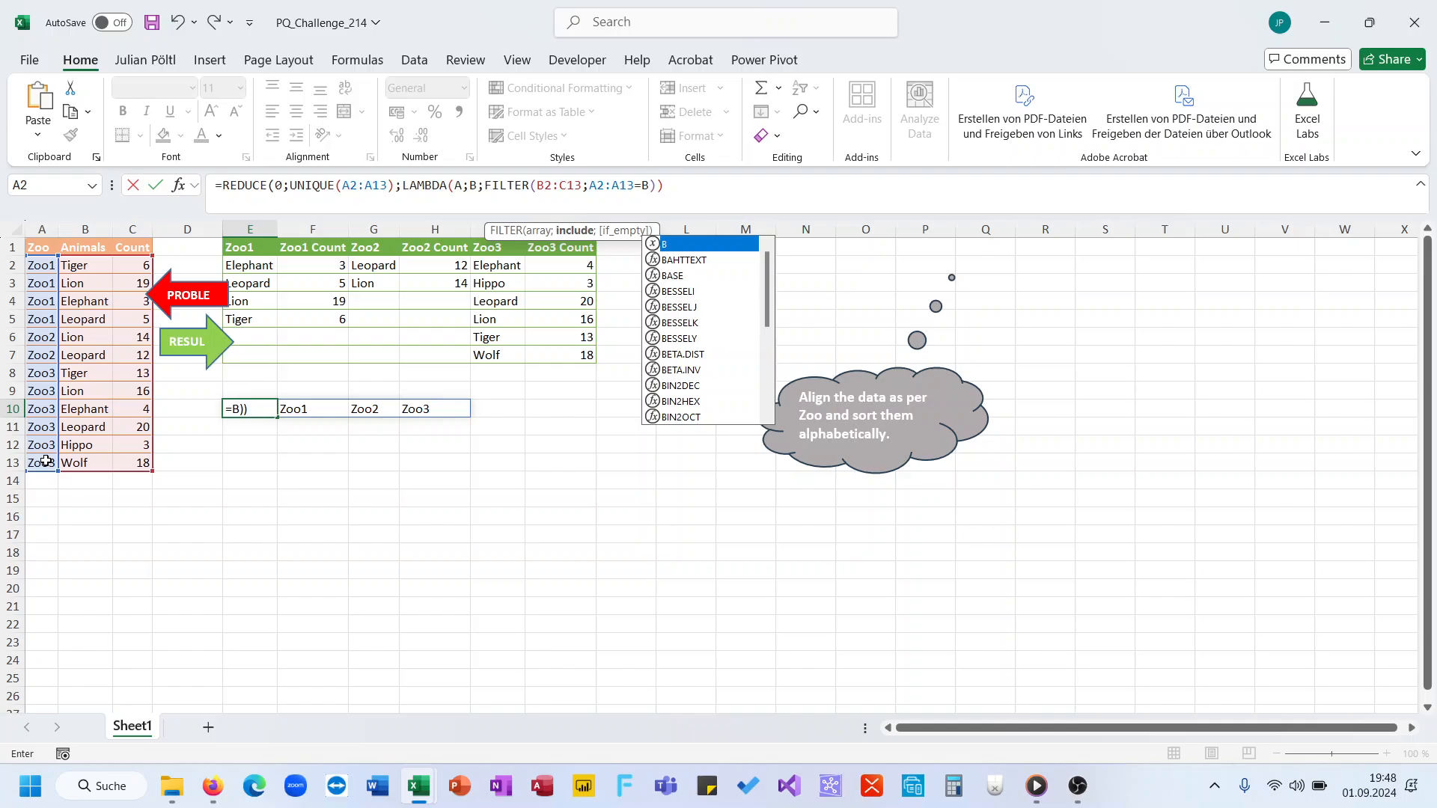
{"action": "key", "text": "Return"}
{"action": "key", "text": "Up"}
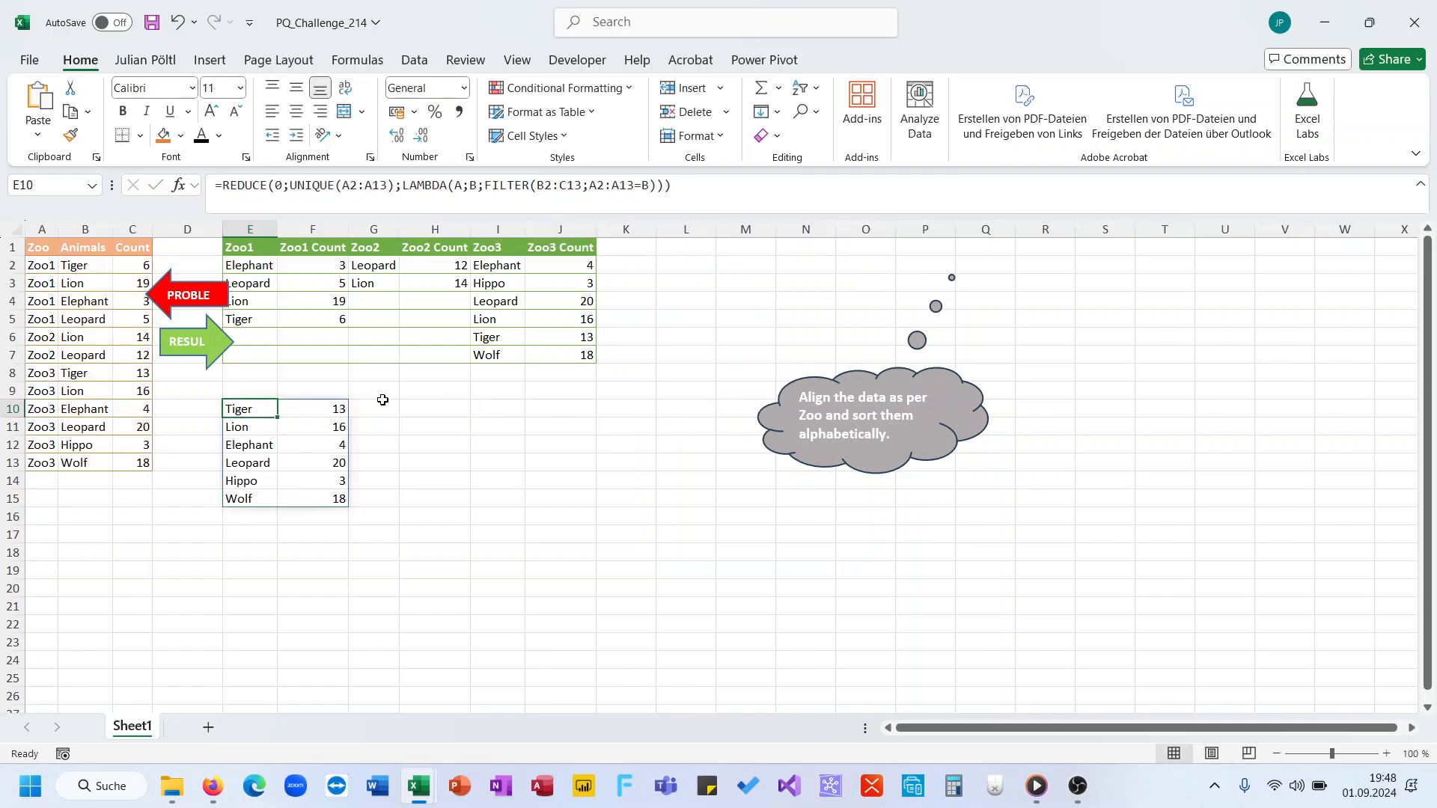
Step: Wrap the FILTER expression in E10 in HSTACK with accumulator A as the first array, and enter the formula
{"action": "left_click_drag", "start_coordinate": [487, 269], "coordinate": [575, 357]}
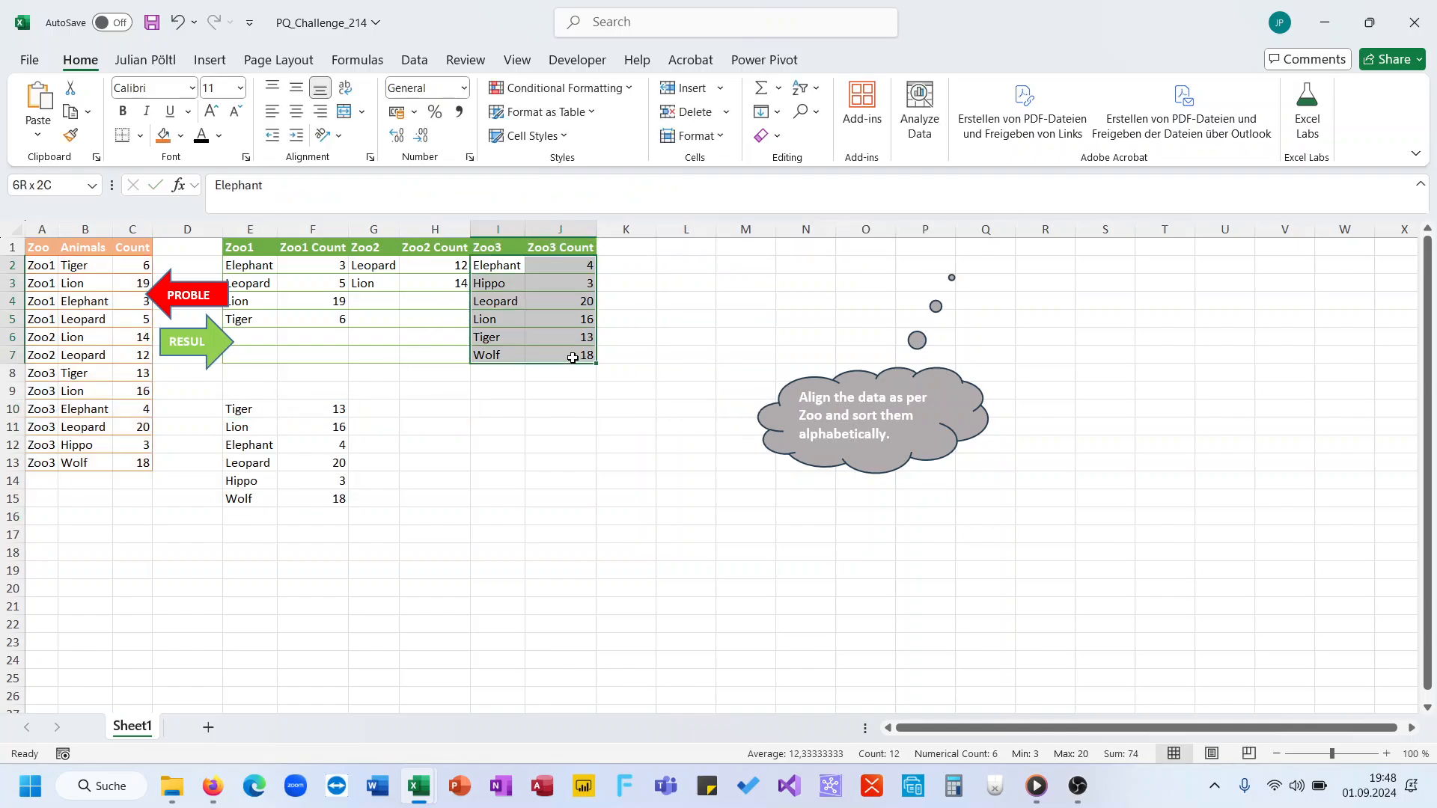
{"action": "left_click", "coordinate": [260, 408]}
{"action": "left_click", "coordinate": [485, 186]}
{"action": "type", "text": "hsFILTER(B2:C13;A2:A13=B)))"}
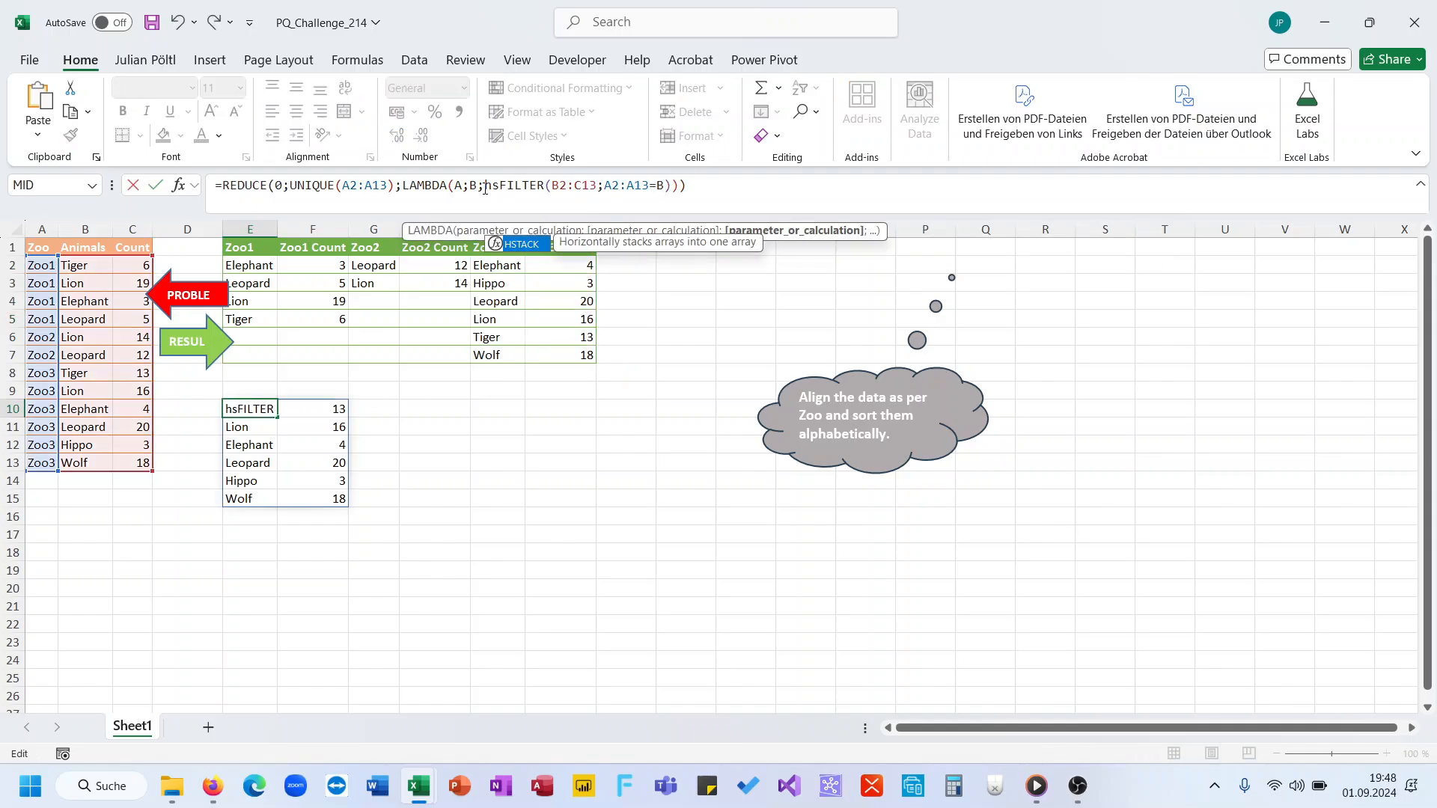
{"action": "key", "text": "Tab"}
{"action": "type", "text": "A;"}
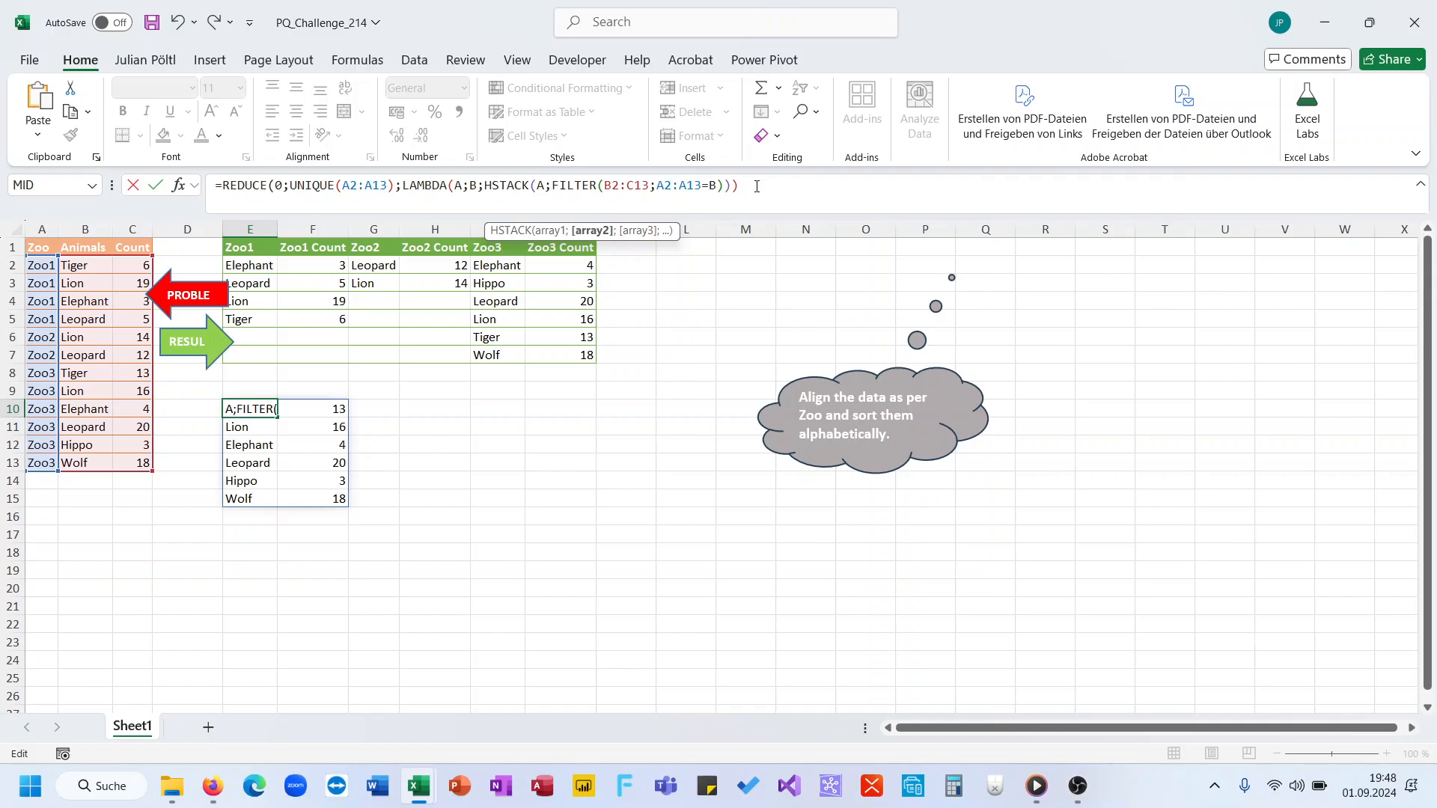
{"action": "left_click", "coordinate": [756, 186]}
{"action": "type", "text": ")"}
{"action": "key", "text": "Return"}
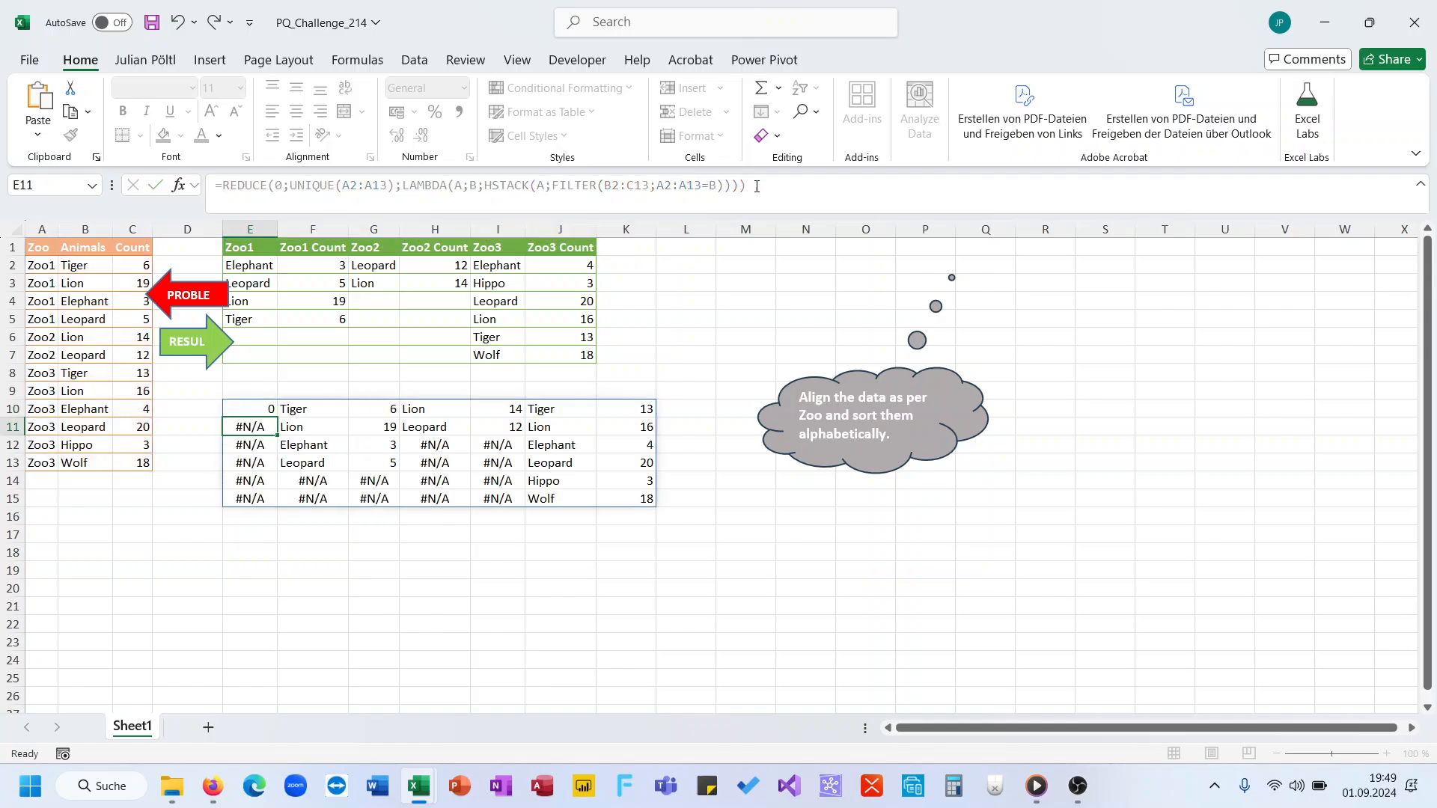
Step: Insert the SORT function in front of the FILTER expression within HSTACK in E10's formula
{"action": "key", "text": "Up"}
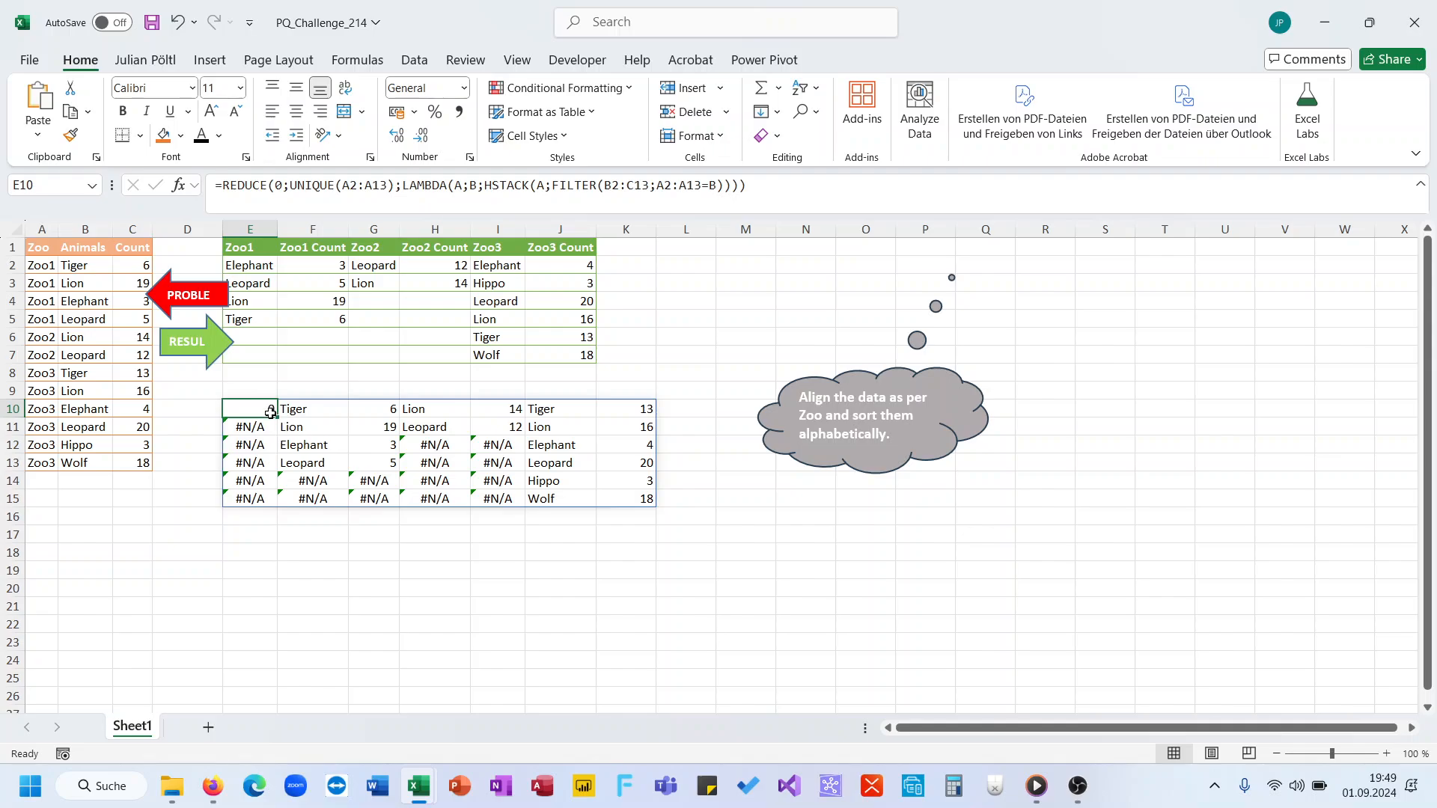
{"action": "left_click_drag", "start_coordinate": [336, 410], "coordinate": [613, 500]}
{"action": "left_click", "coordinate": [256, 410]}
{"action": "left_click", "coordinate": [551, 184]}
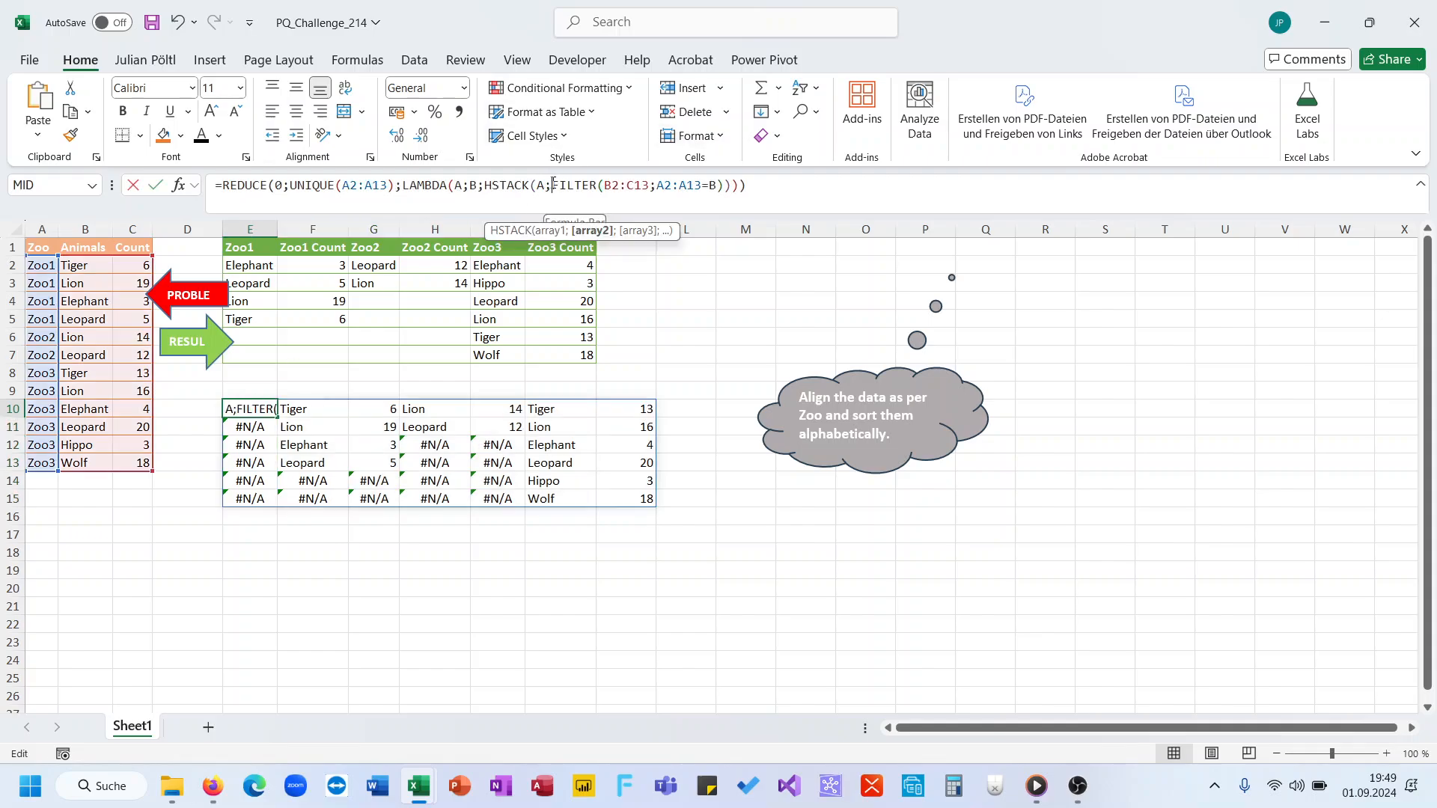
{"action": "type", "text": "SORT("}
{"action": "left_click", "coordinate": [768, 187]}
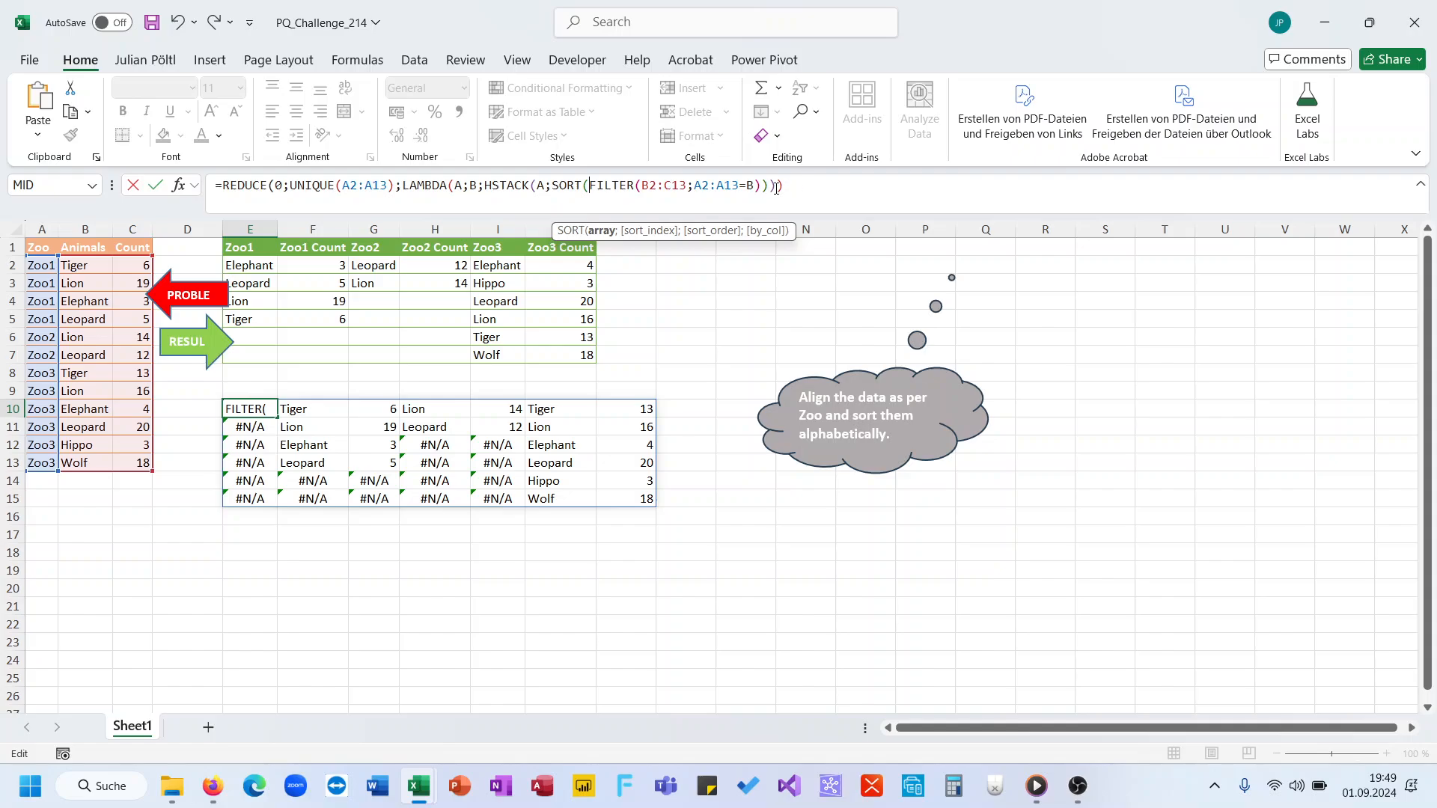
{"action": "left_click", "coordinate": [761, 187]}
Step: Try giving the SORT function a descending sort order of -1 with the sort index left empty
{"action": "type", "text": ";"}
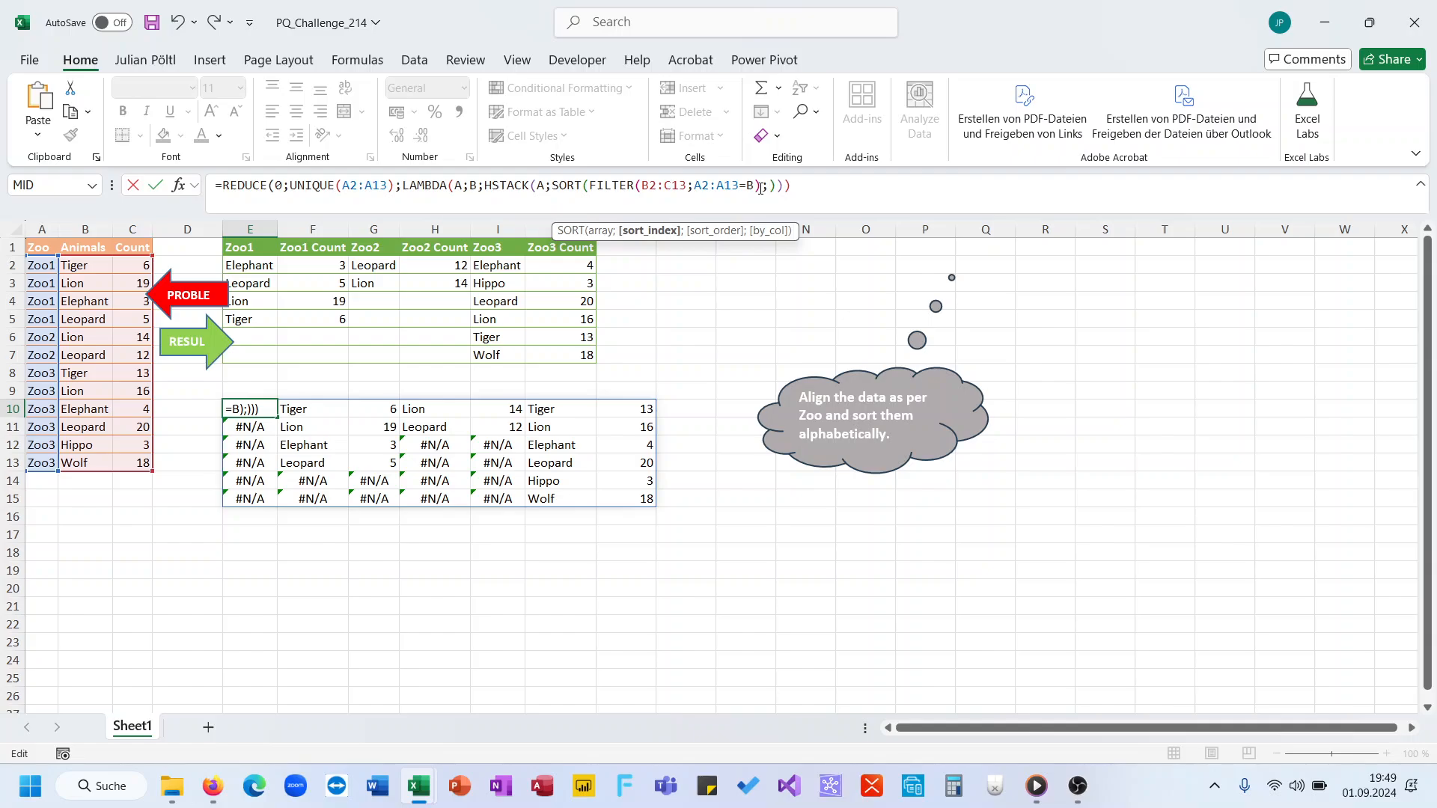
{"action": "type", "text": ";"}
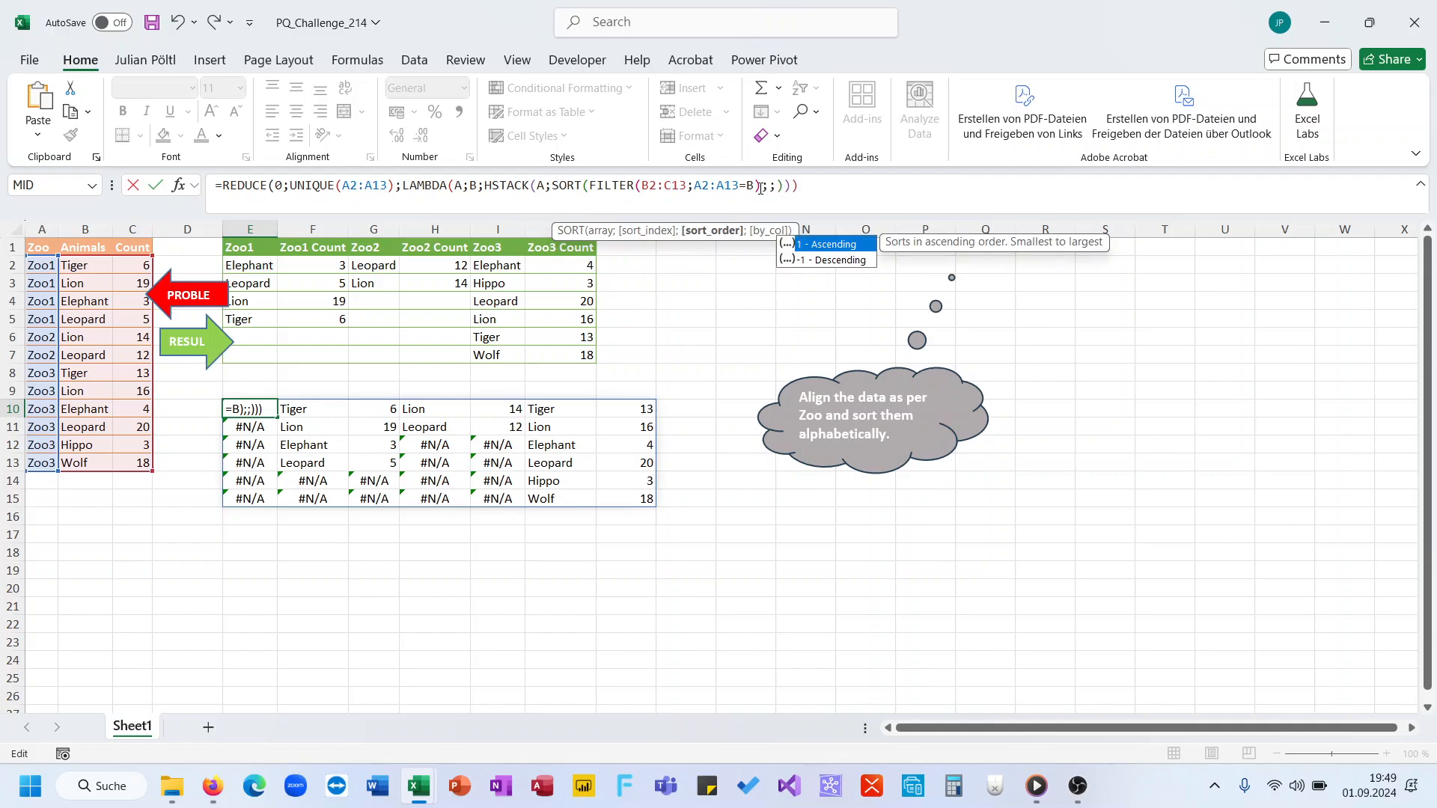
{"action": "type", "text": "-1"}
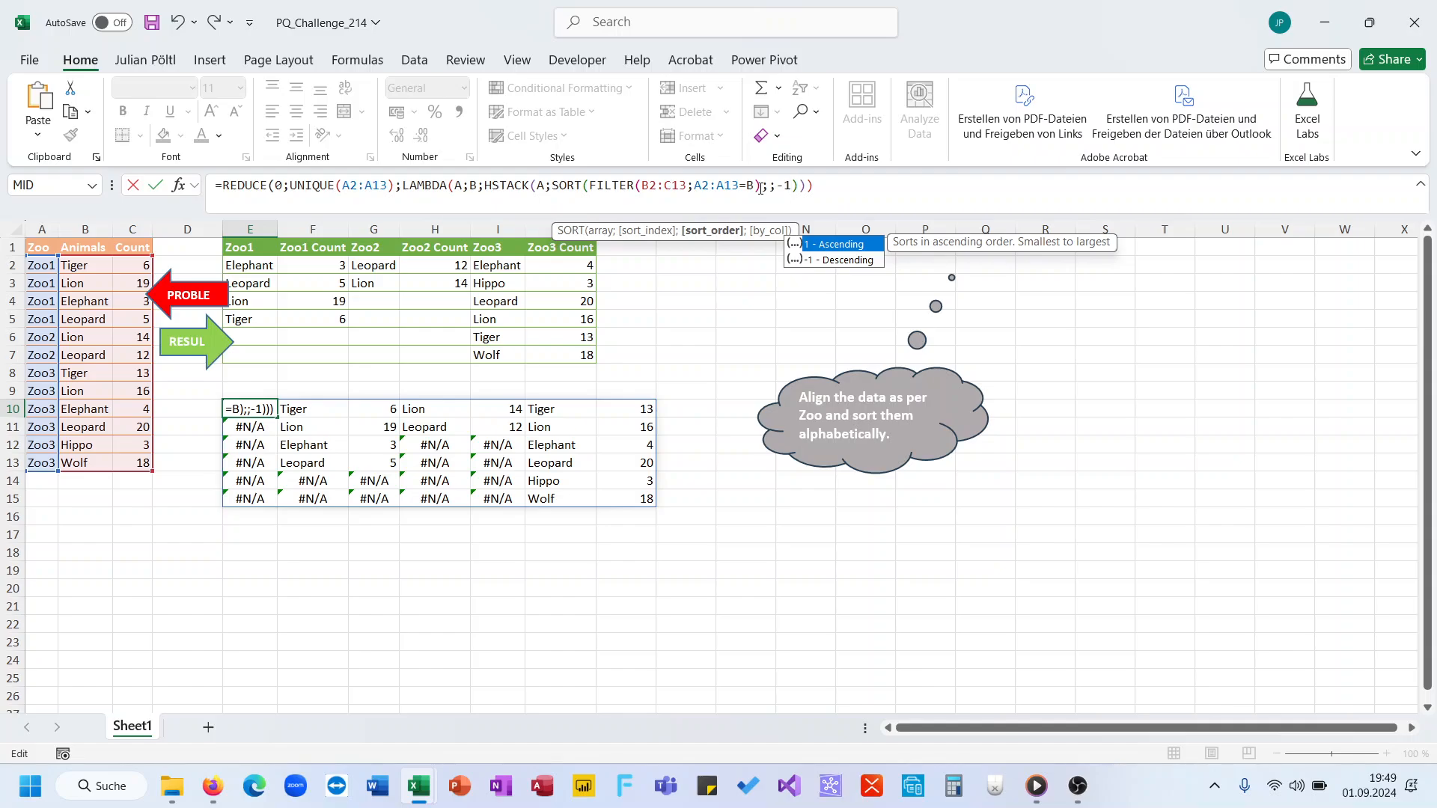
{"action": "type", "text": ")"}
{"action": "key", "text": "BackSpace"}
{"action": "key", "text": "BackSpace"}
{"action": "key", "text": "BackSpace"}
{"action": "key", "text": "BackSpace"}
{"action": "key", "text": "BackSpace"}
{"action": "type", "text": ")"}
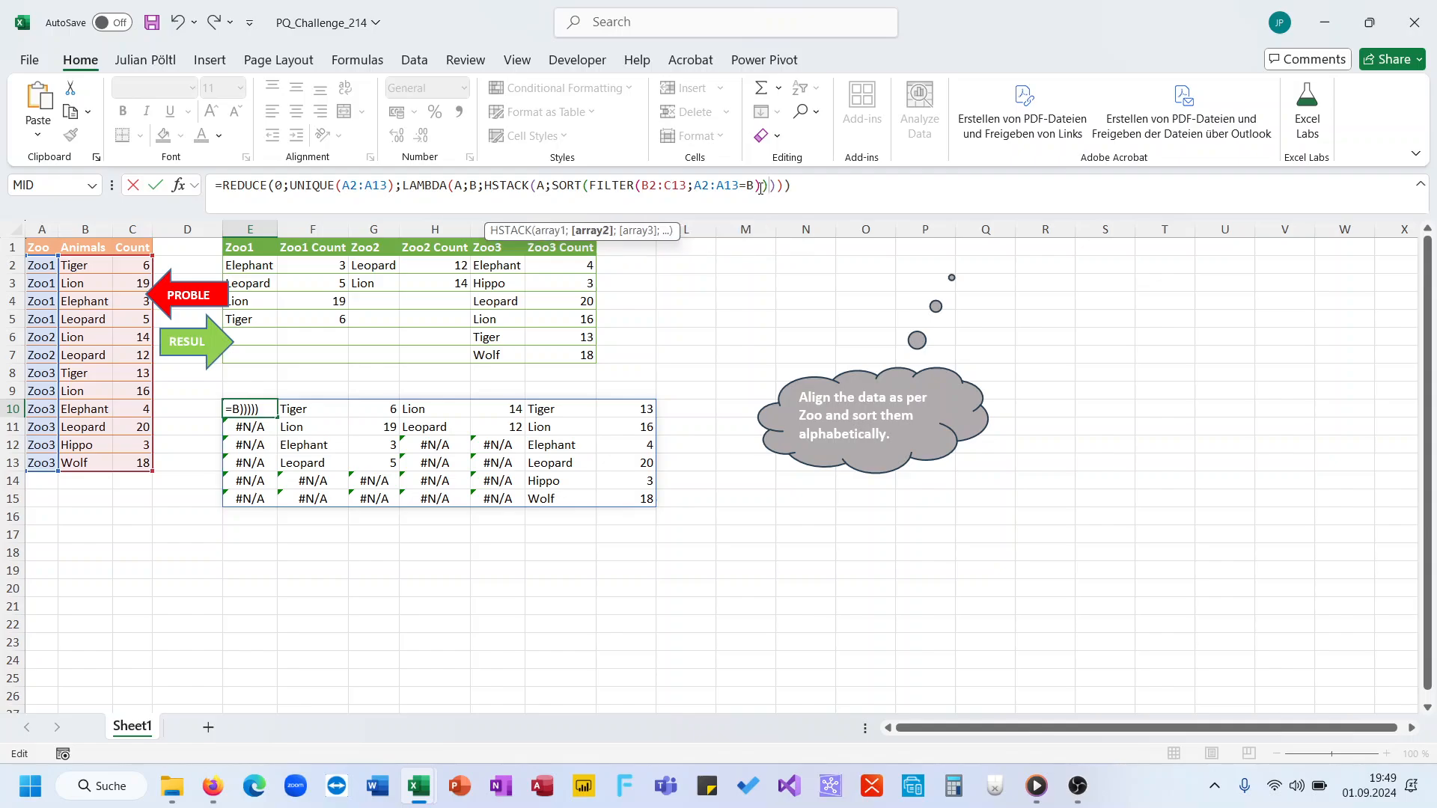
Step: Close the SORT function in E10 without a sort index or sort order, and enter the formula
{"action": "key", "text": "Return"}
{"action": "key", "text": "Up"}
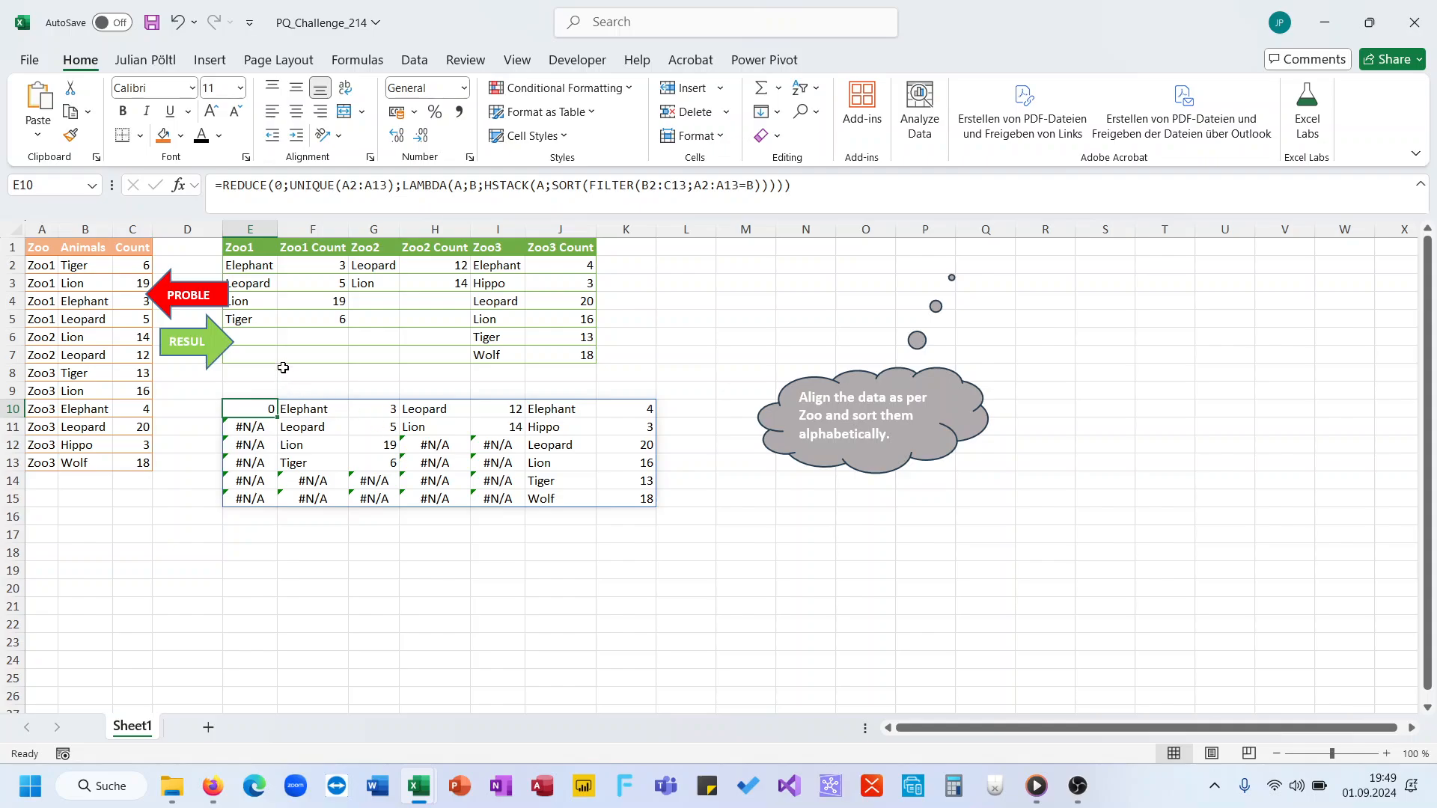
Step: Insert VSTACK with a nested HSTACK in front of the SORT expression in E10's formula
{"action": "left_click", "coordinate": [553, 189]}
{"action": "type", "text": "vs"}
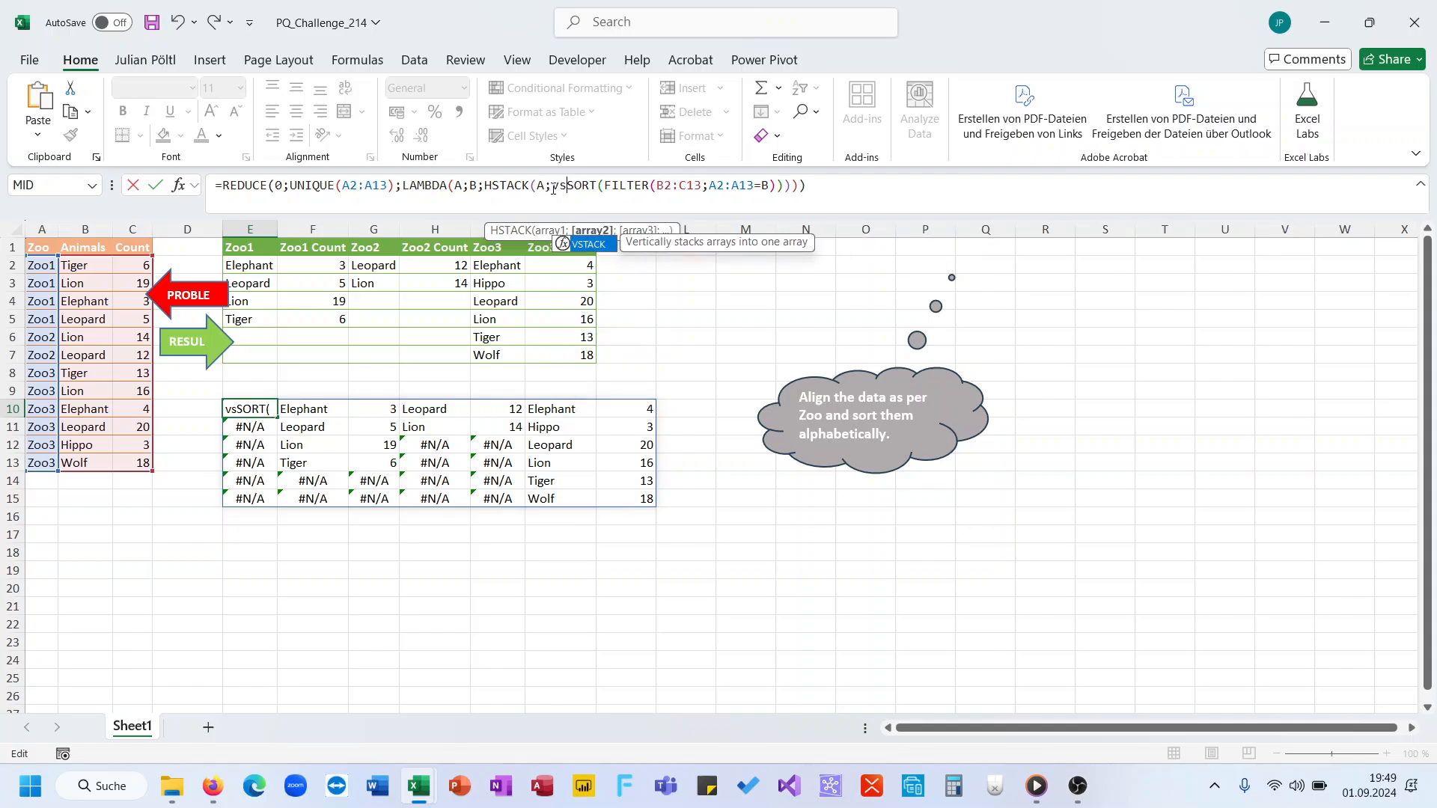
{"action": "key", "text": "Tab"}
{"action": "type", "text": "hs"}
{"action": "key", "text": "Tab"}
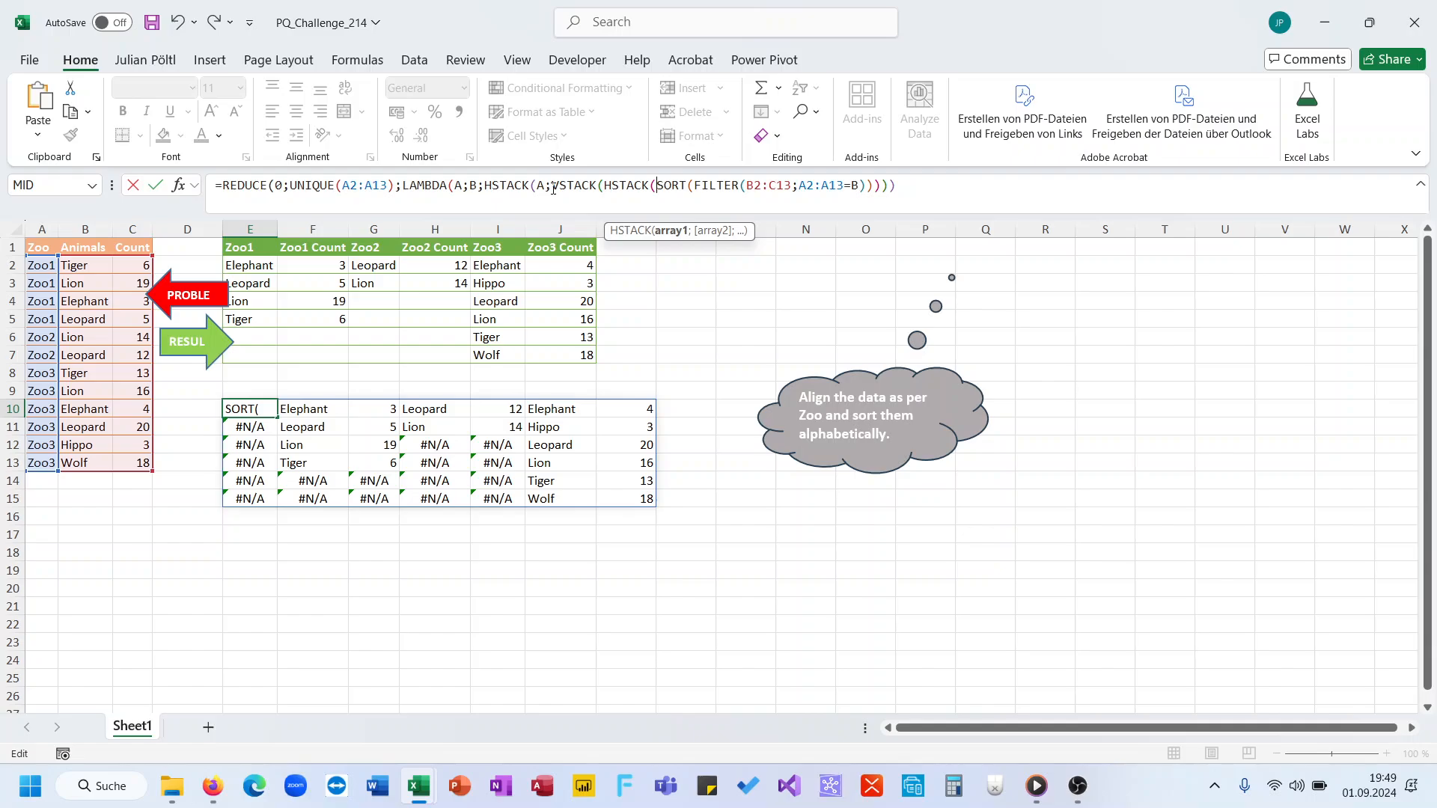
Step: Complete the nested header as HSTACK(B;B&" Count"), stack it above the SORT expression, balance the closing parentheses and enter the formula
{"action": "type", "text": "B;"}
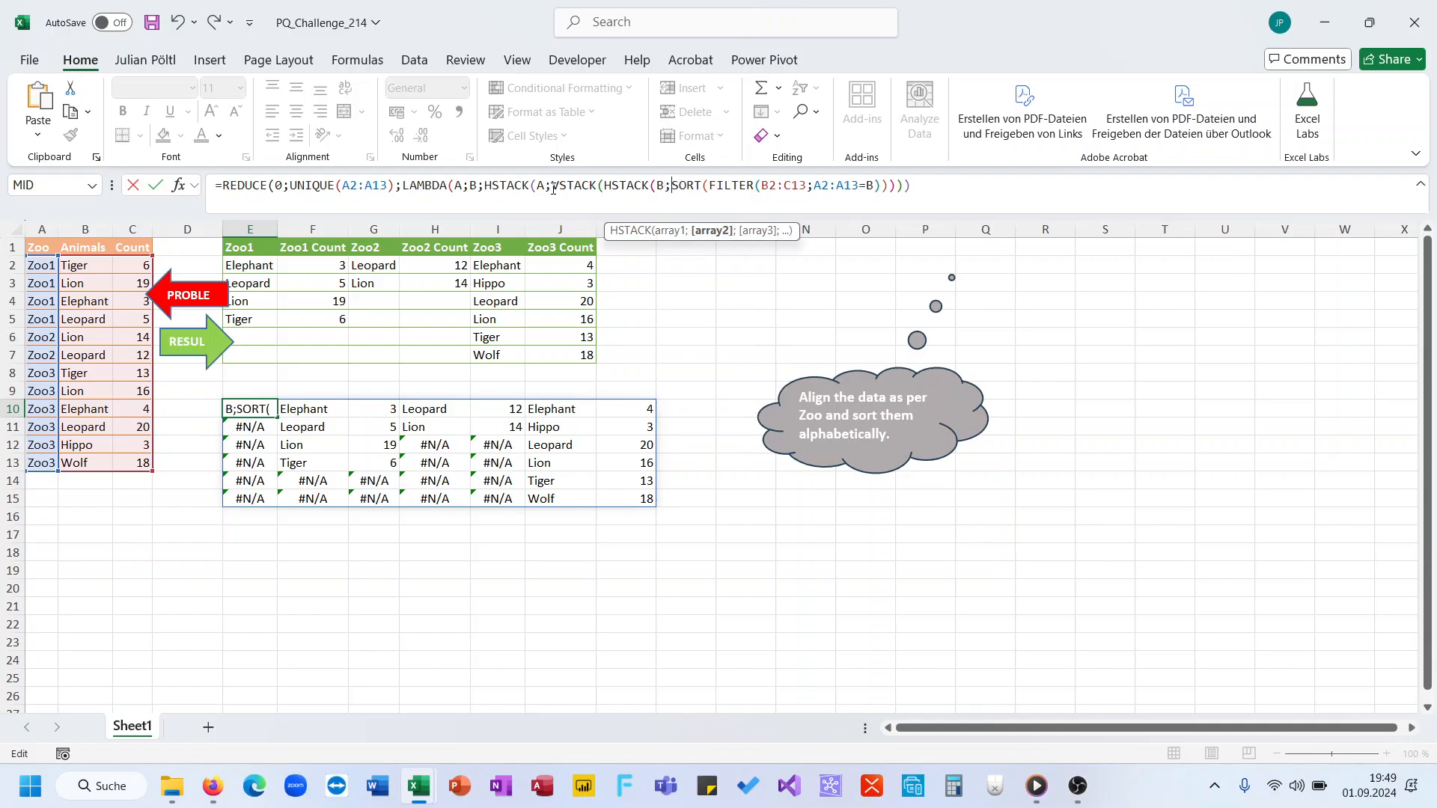
{"action": "type", "text": "B&\""}
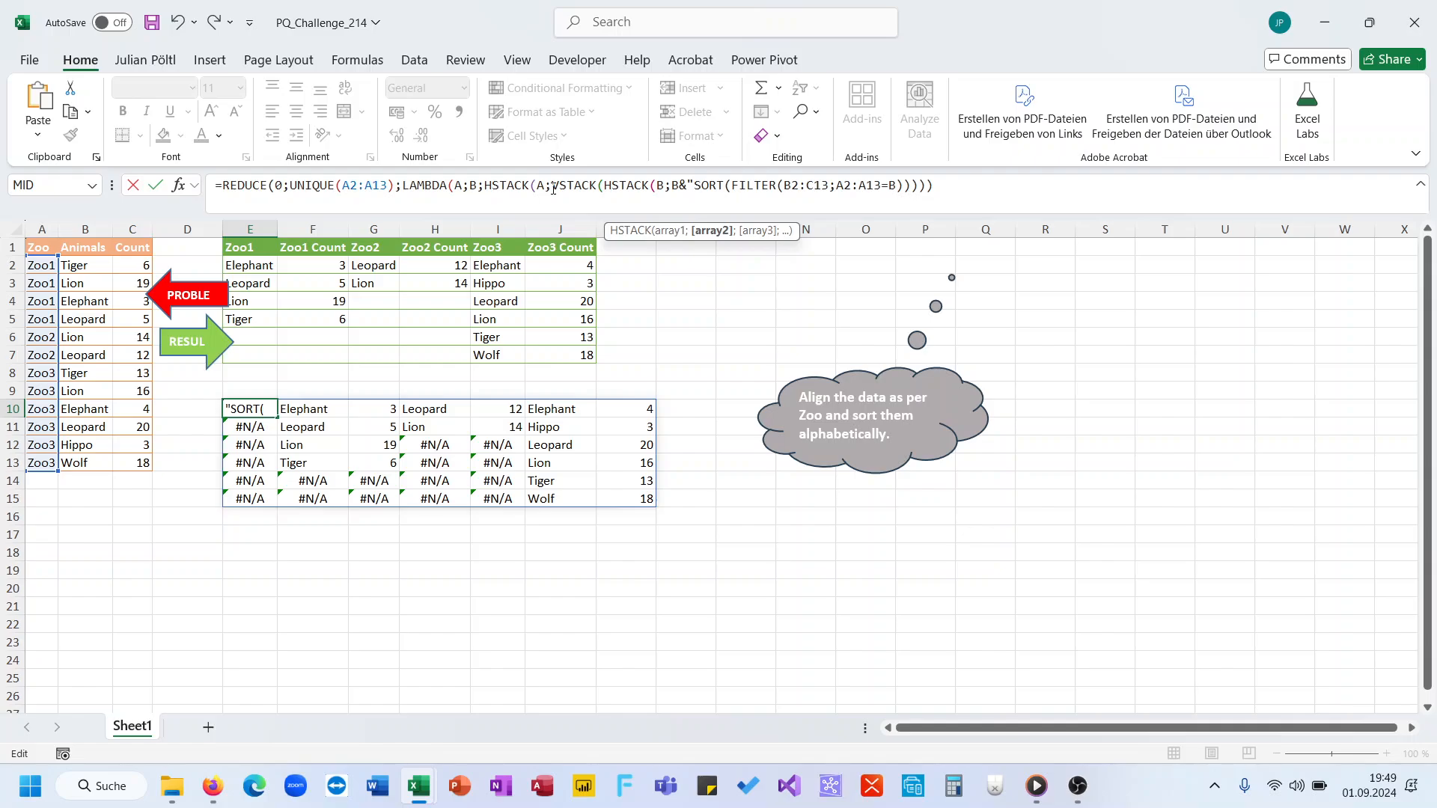
{"action": "type", "text": " Count\")"}
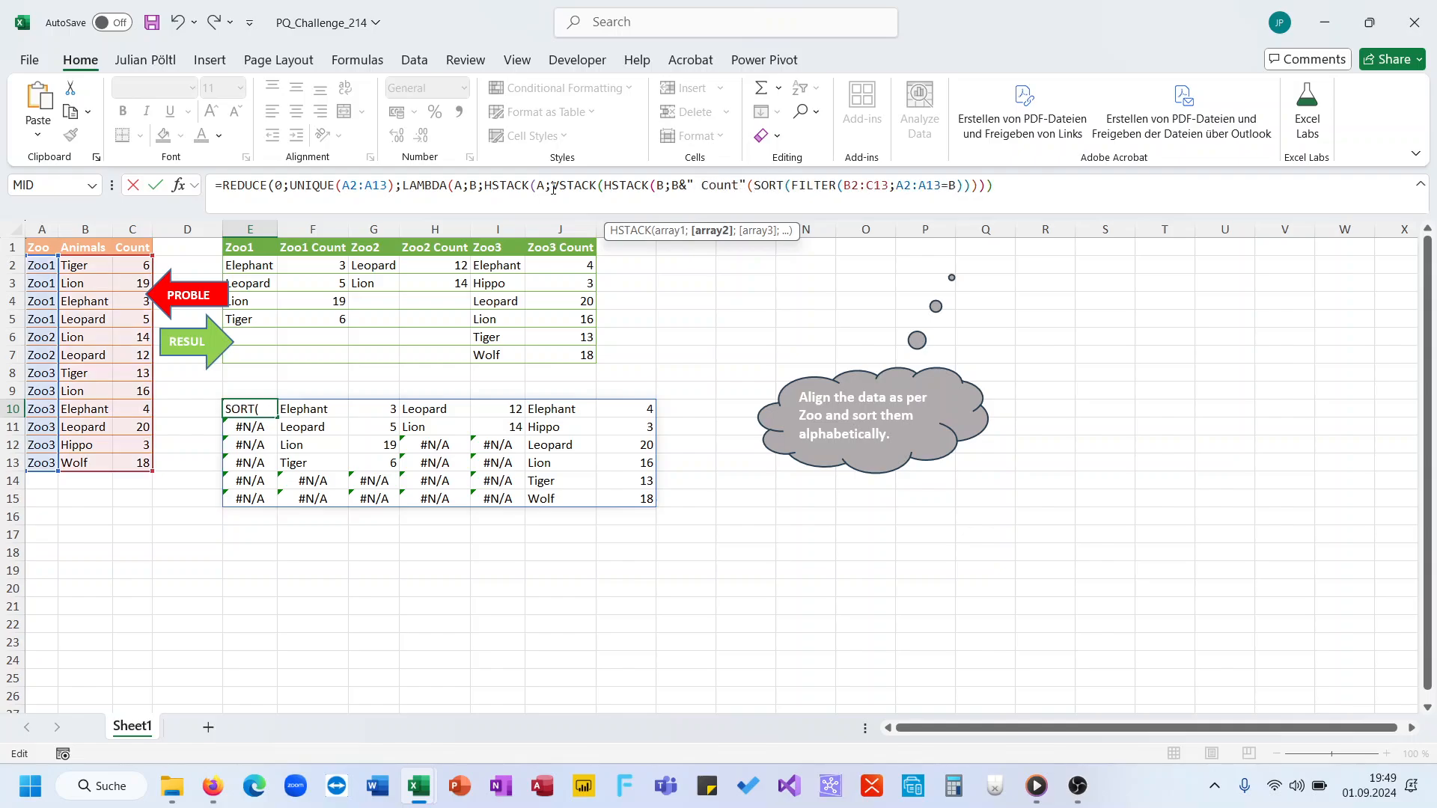
{"action": "type", "text": ";"}
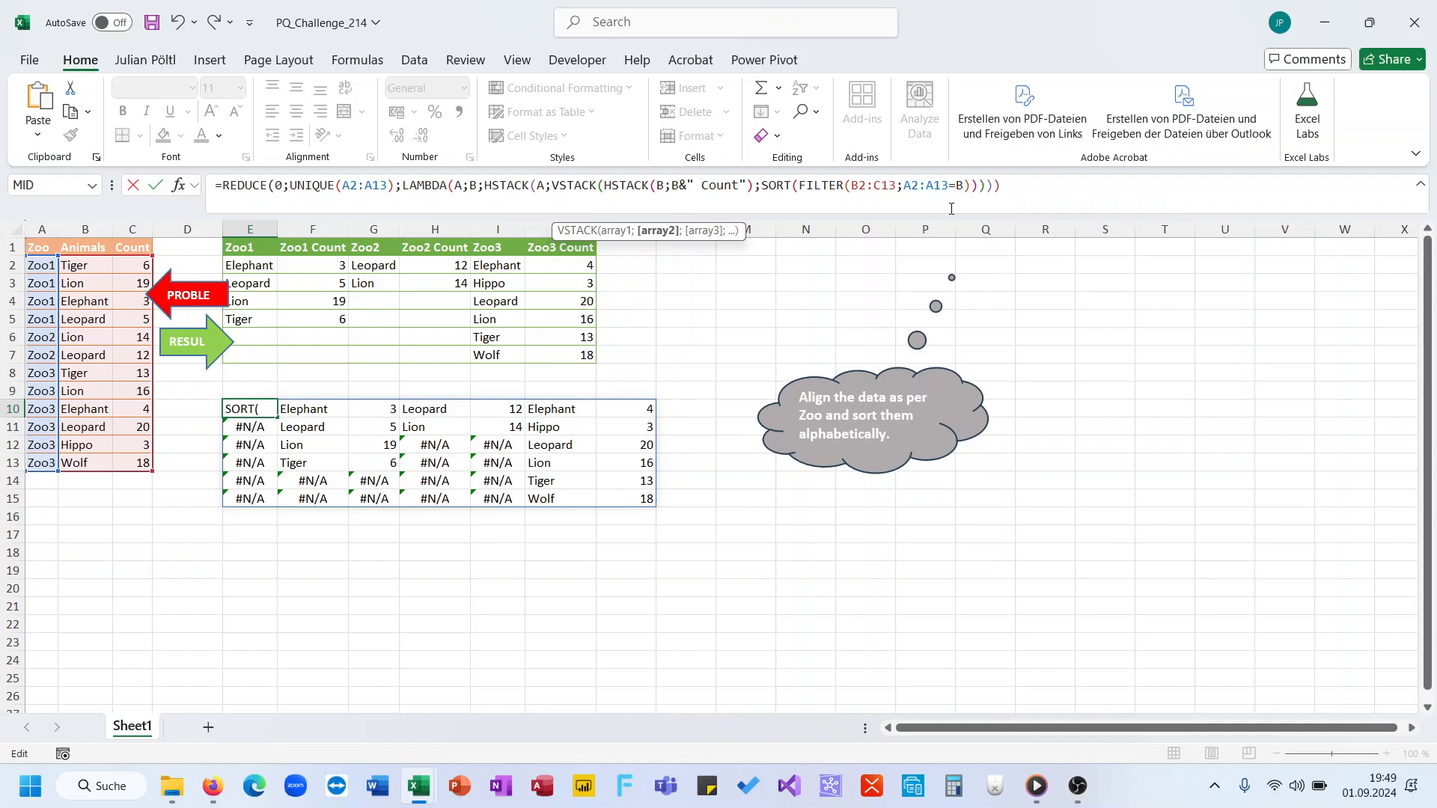
{"action": "left_click", "coordinate": [979, 187]}
{"action": "key", "text": "Return"}
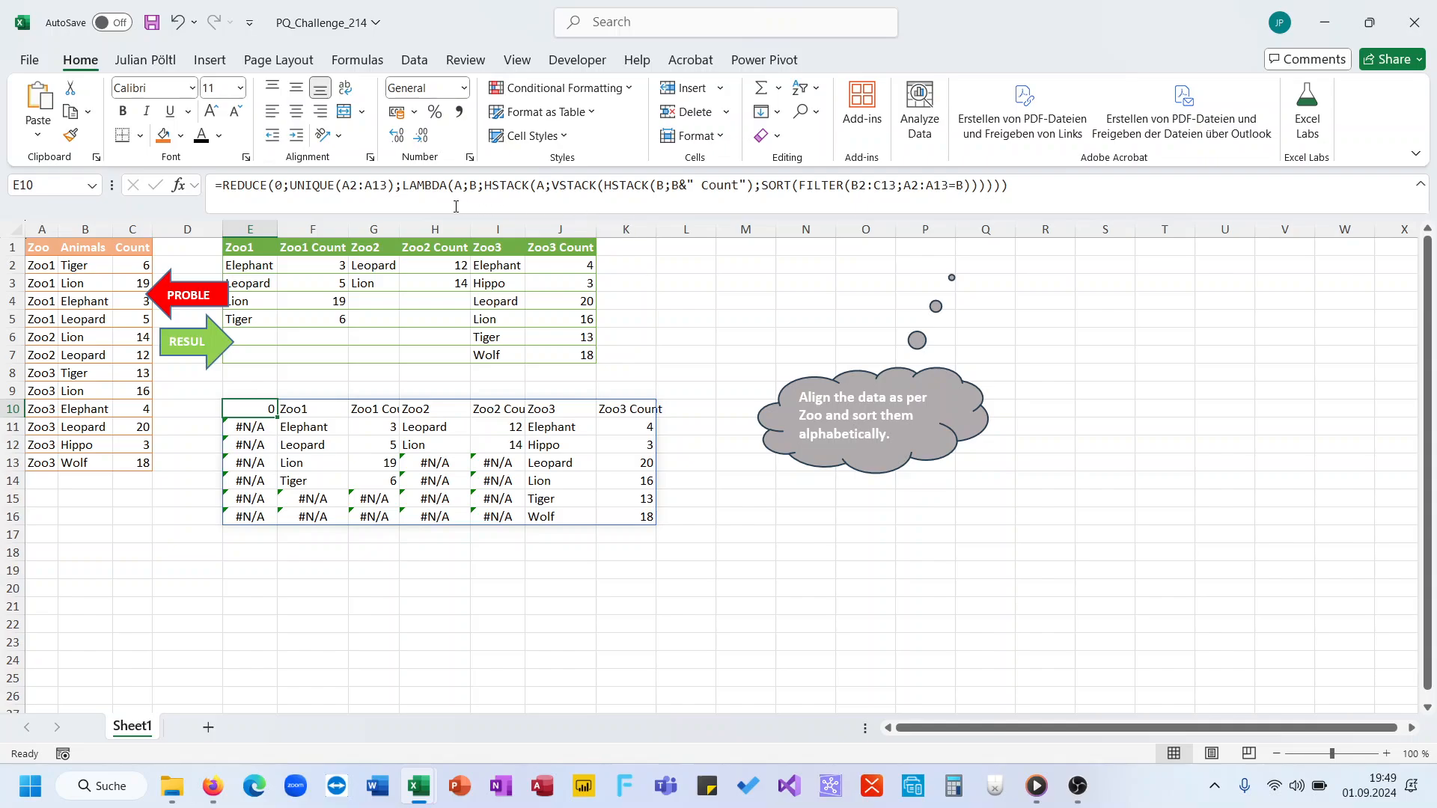
Step: Wrap the whole REDUCE formula in E10 in DROP, leaving rows empty and dropping 1 column, and enter it
{"action": "left_click", "coordinate": [219, 185]}
{"action": "type", "text": "DROP("}
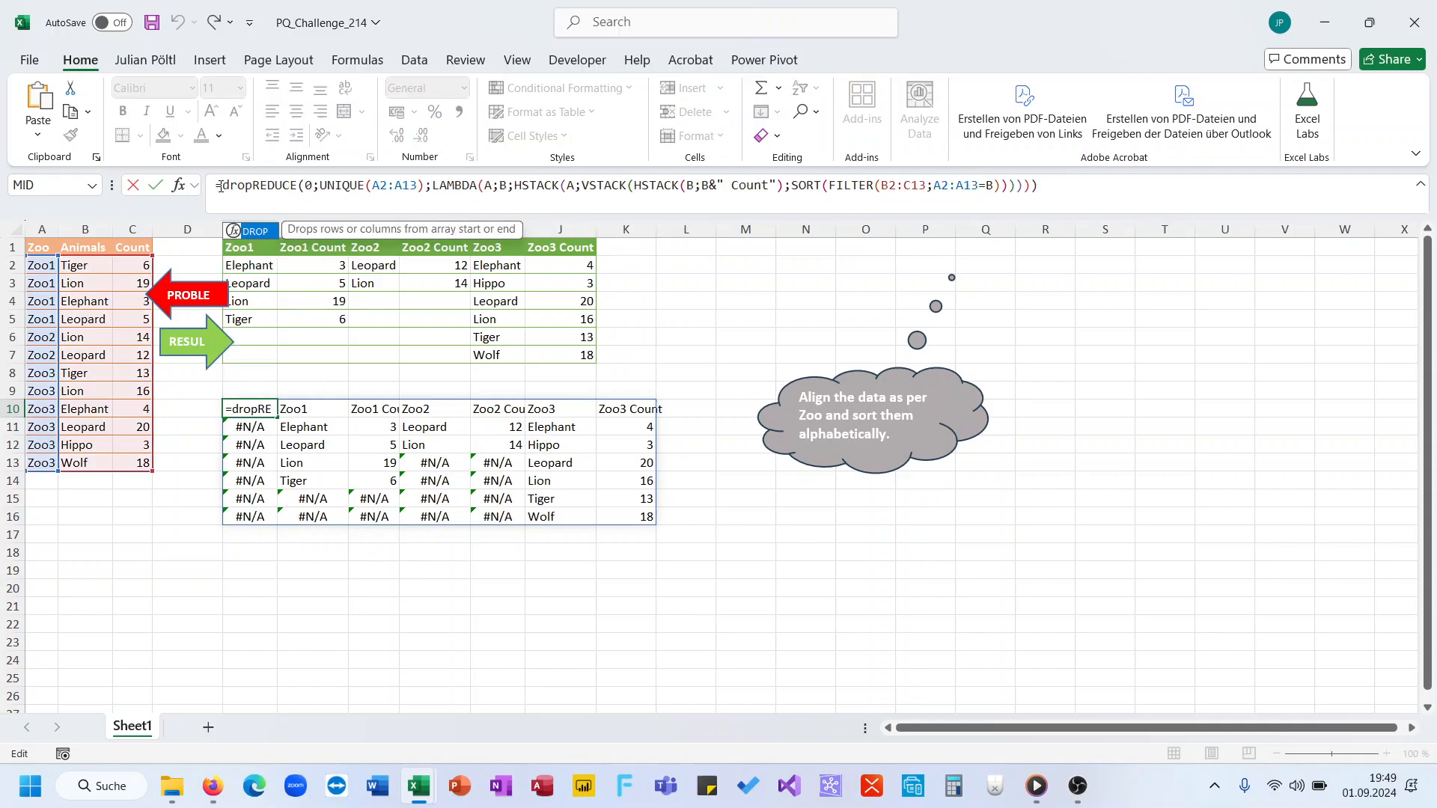
{"action": "left_click", "coordinate": [1144, 196]}
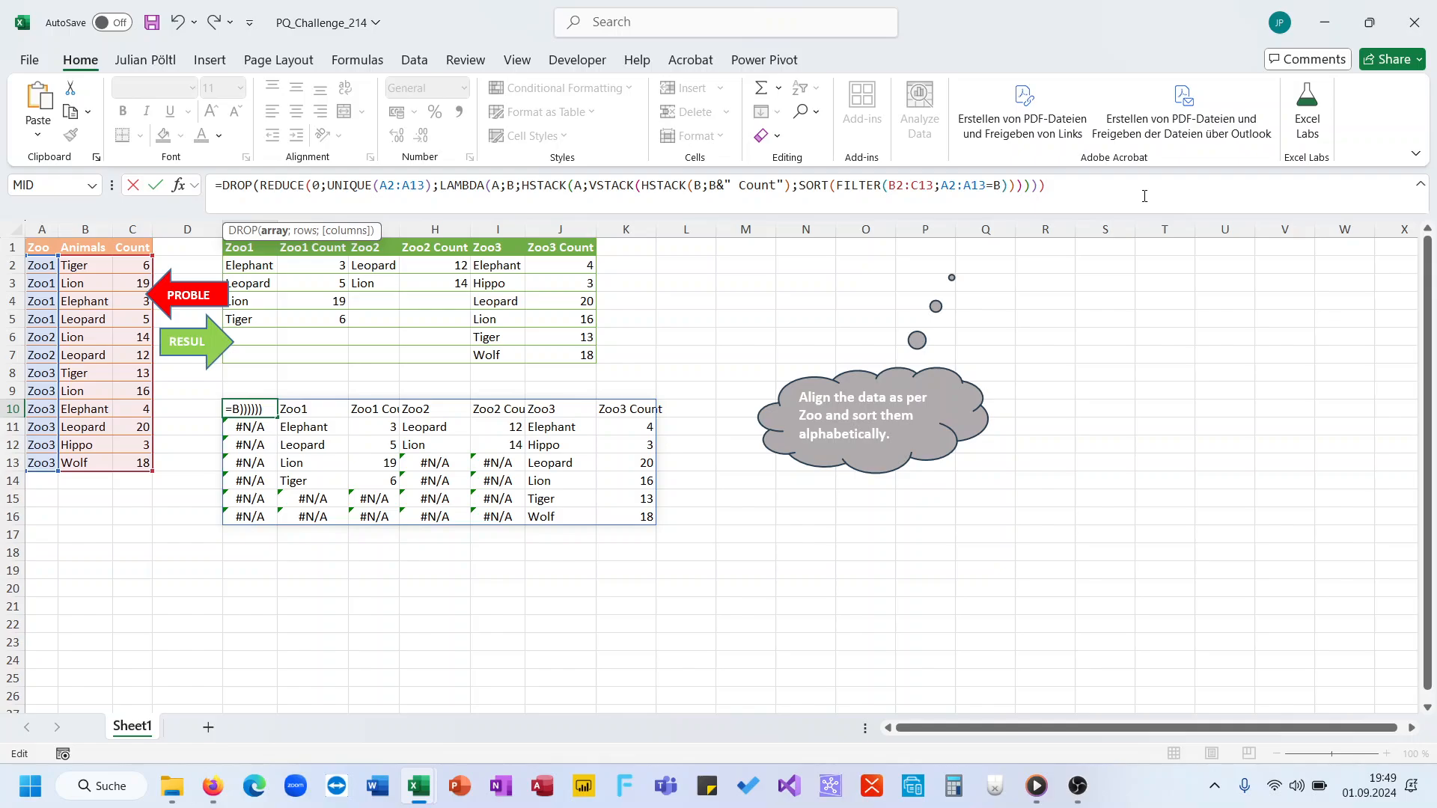
{"action": "type", "text": ";;1)"}
{"action": "key", "text": "Return"}
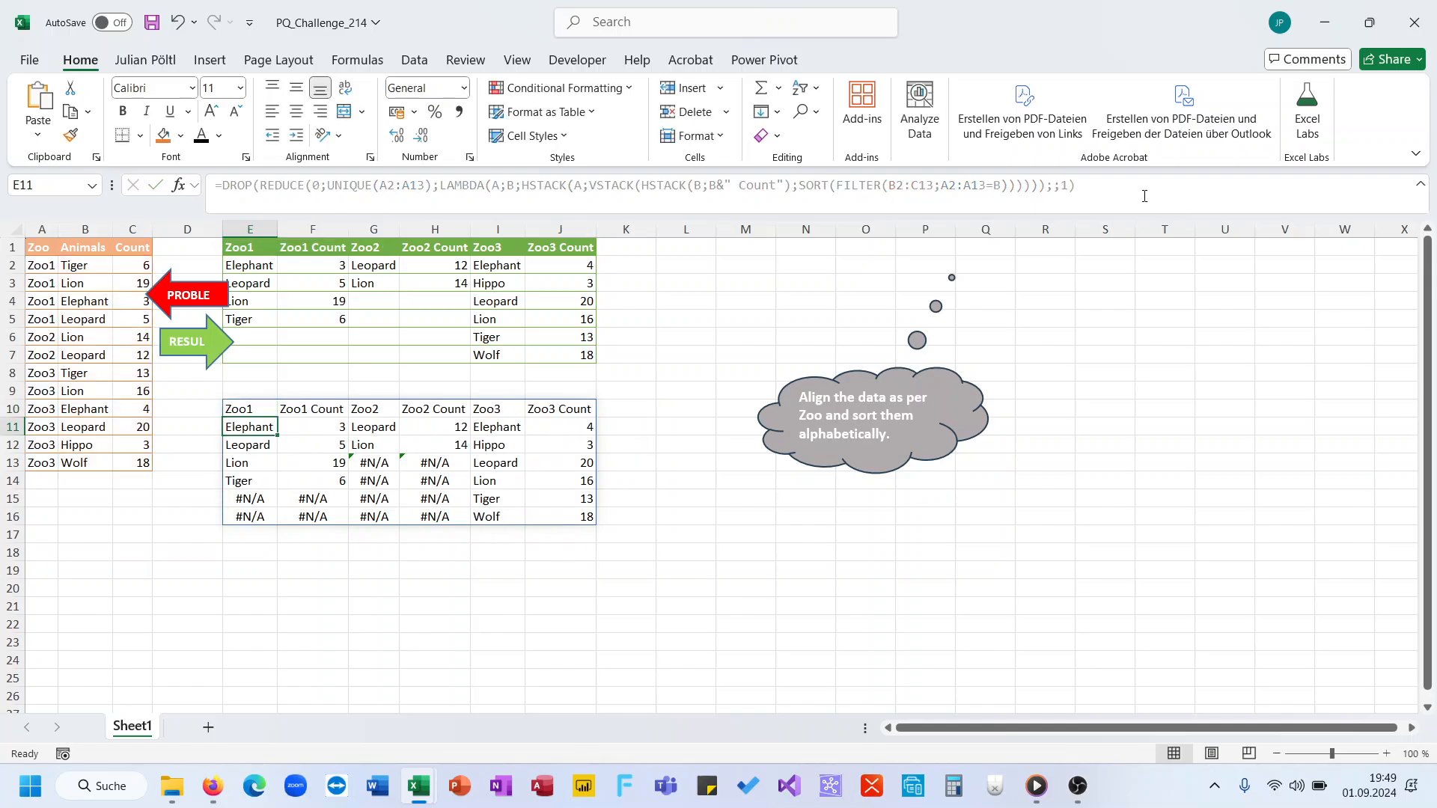
Step: Wrap the DROP formula in E10 in IFNA with an empty string "" as the replacement value, and enter it
{"action": "left_click", "coordinate": [222, 186]}
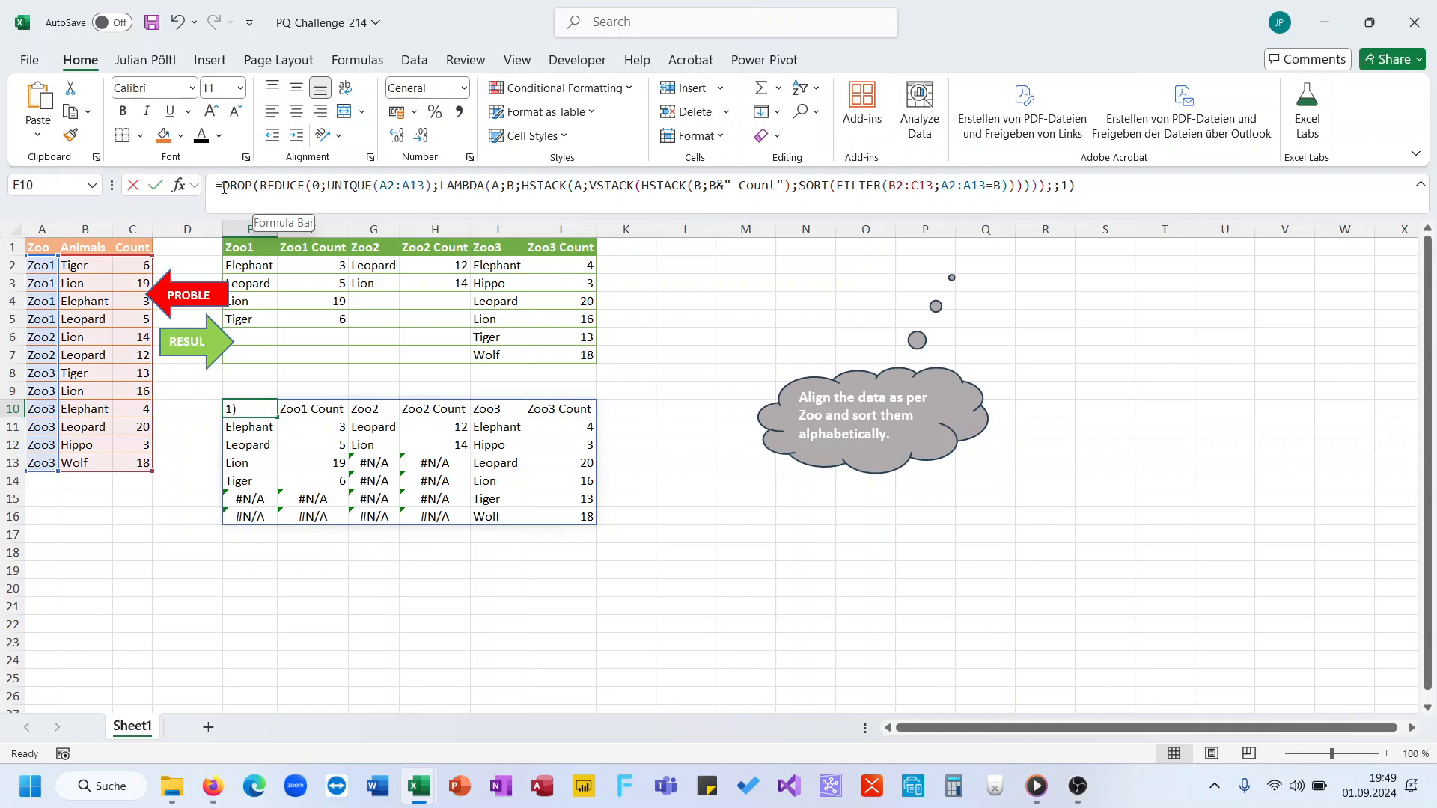
{"action": "type", "text": "if"}
{"action": "key", "text": "Escape"}
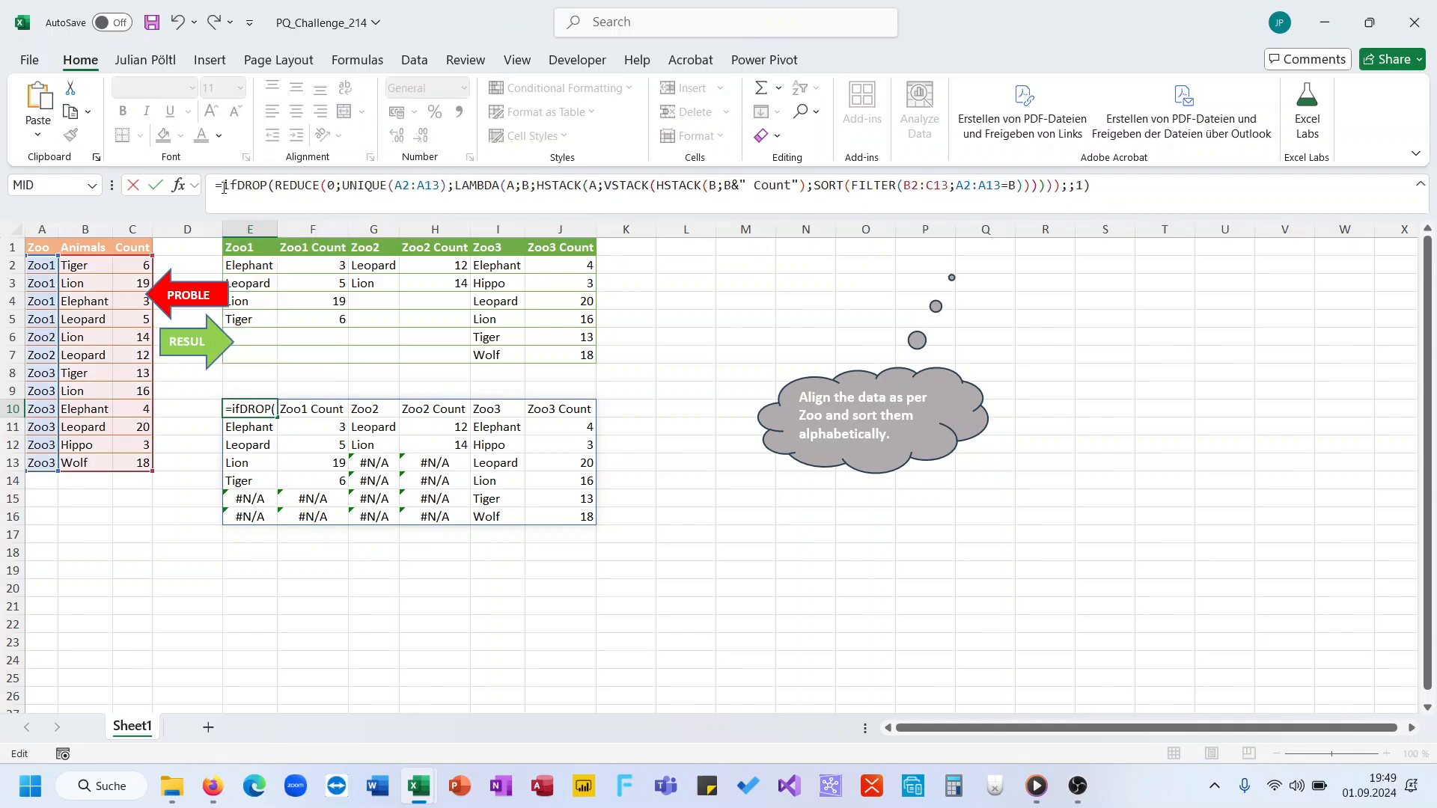
{"action": "type", "text": "na"}
{"action": "key", "text": "Tab"}
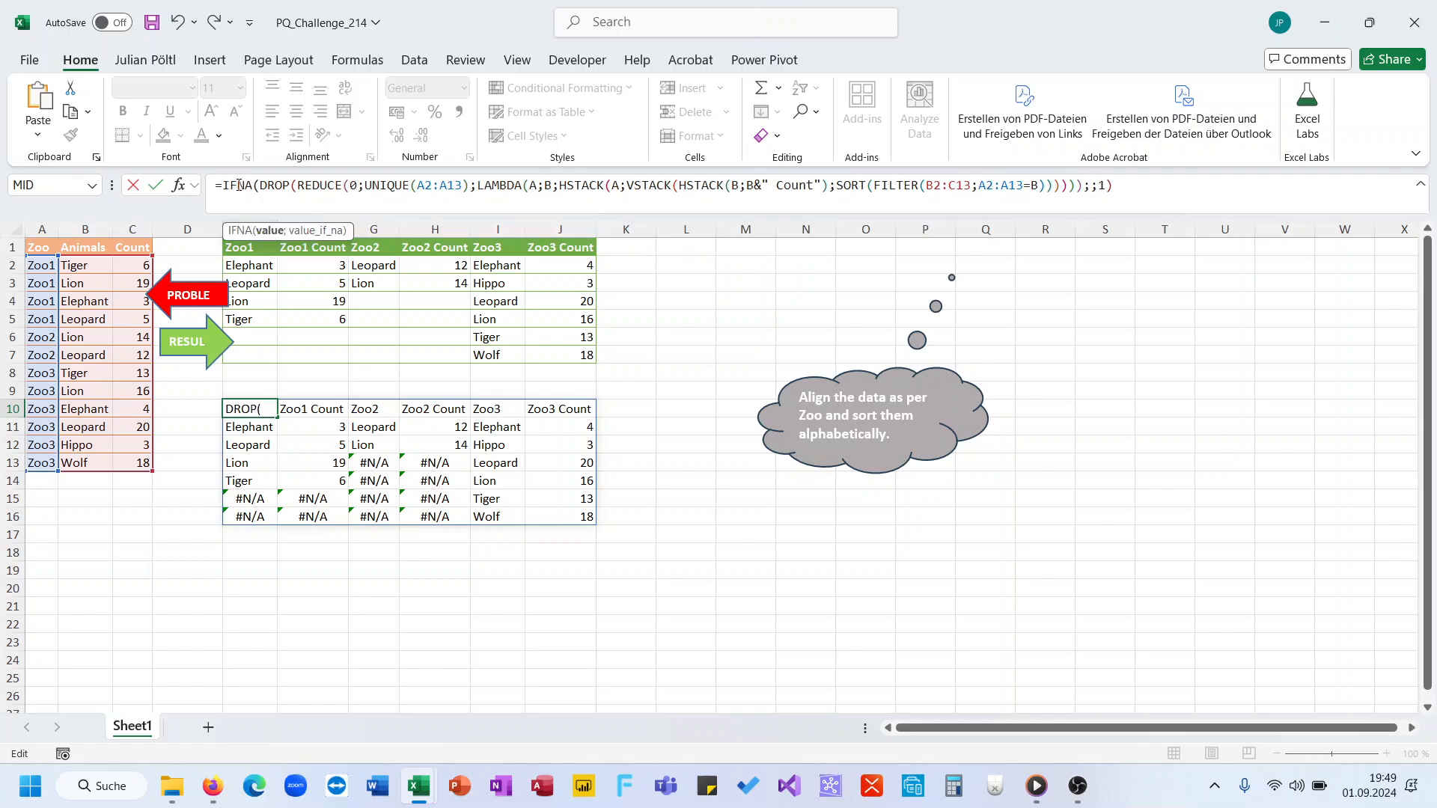
{"action": "left_click", "coordinate": [1114, 197]}
{"action": "type", "text": ";\"\"))"}
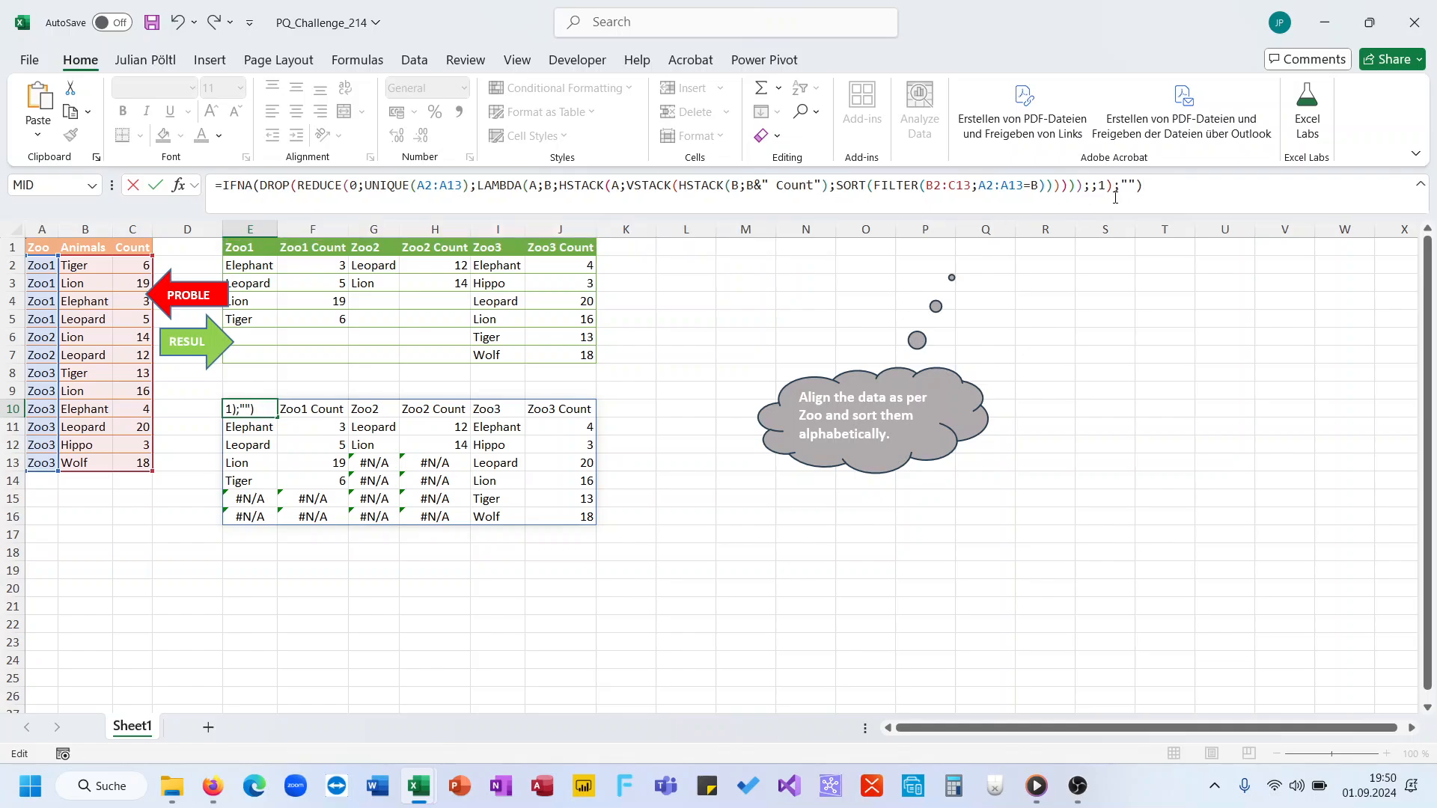
{"action": "key", "text": "Return"}
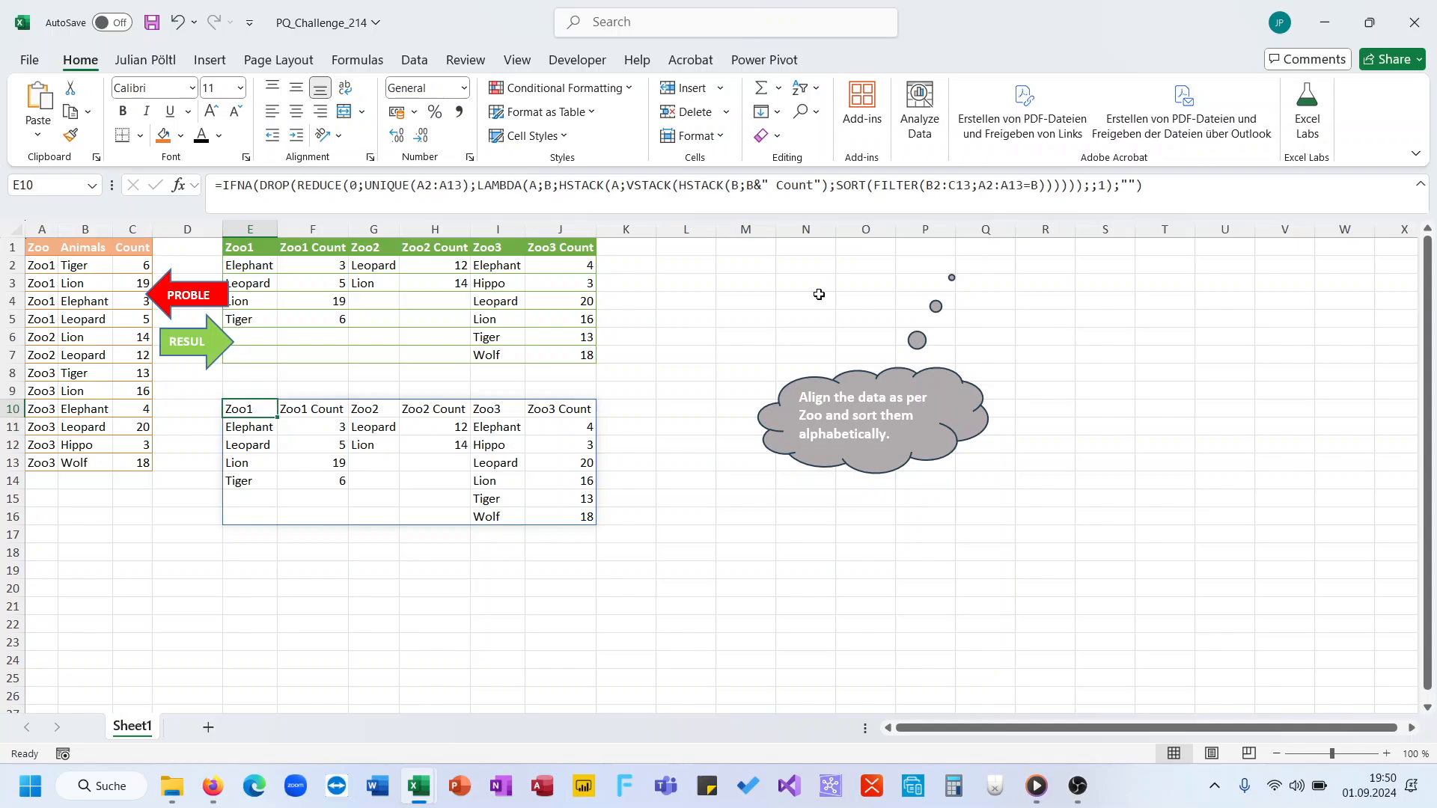
Step: Copy the formatting of the expected result table E1:J7 onto the formula output in E10:J16
{"action": "left_click", "coordinate": [255, 247]}
{"action": "left_click_drag", "start_coordinate": [256, 247], "coordinate": [532, 353]}
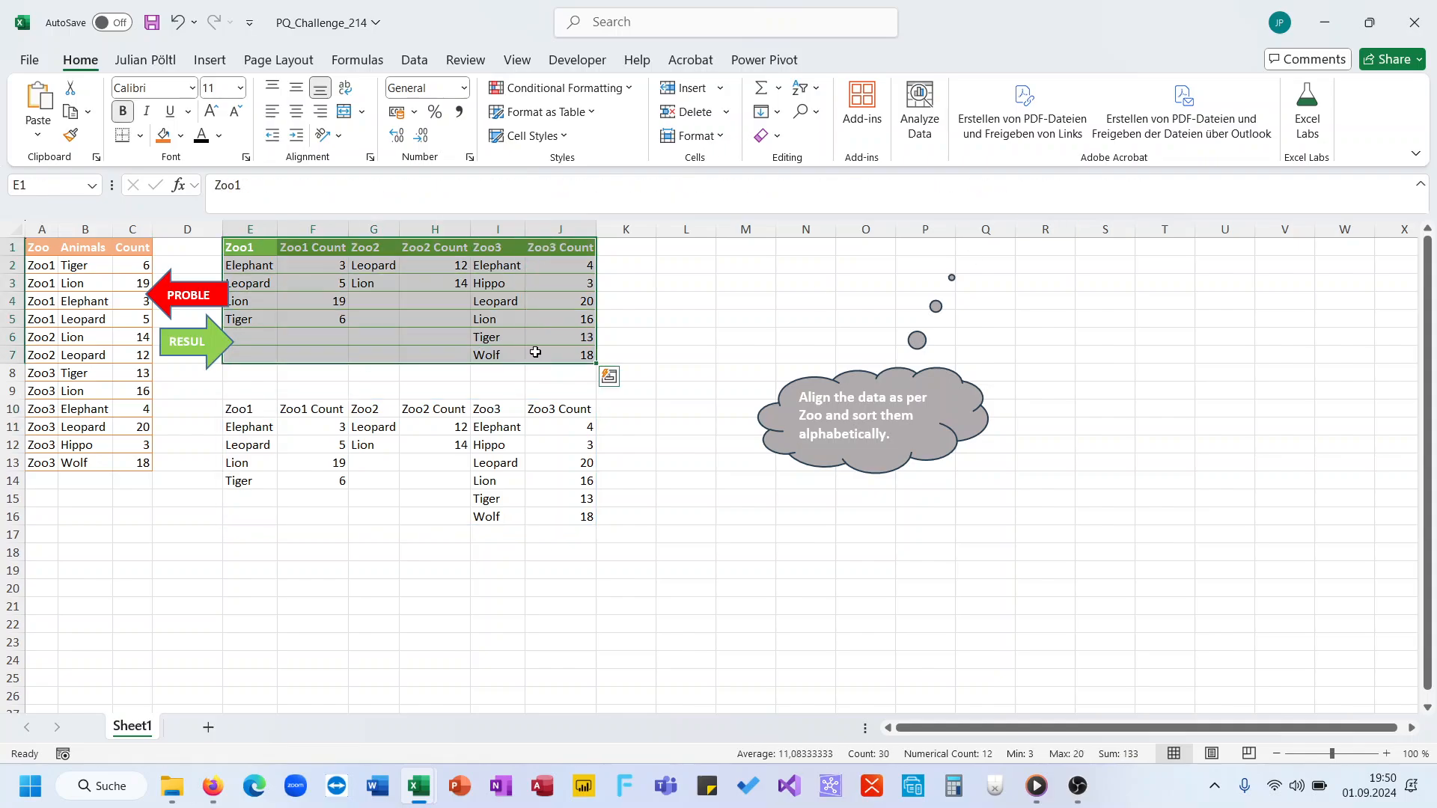
{"action": "left_click", "coordinate": [71, 136]}
{"action": "mouse_move", "coordinate": [254, 411]}
{"action": "left_mouse_down"}
{"action": "mouse_move", "coordinate": [497, 514]}
{"action": "mouse_move", "coordinate": [558, 516]}
{"action": "left_mouse_up"}
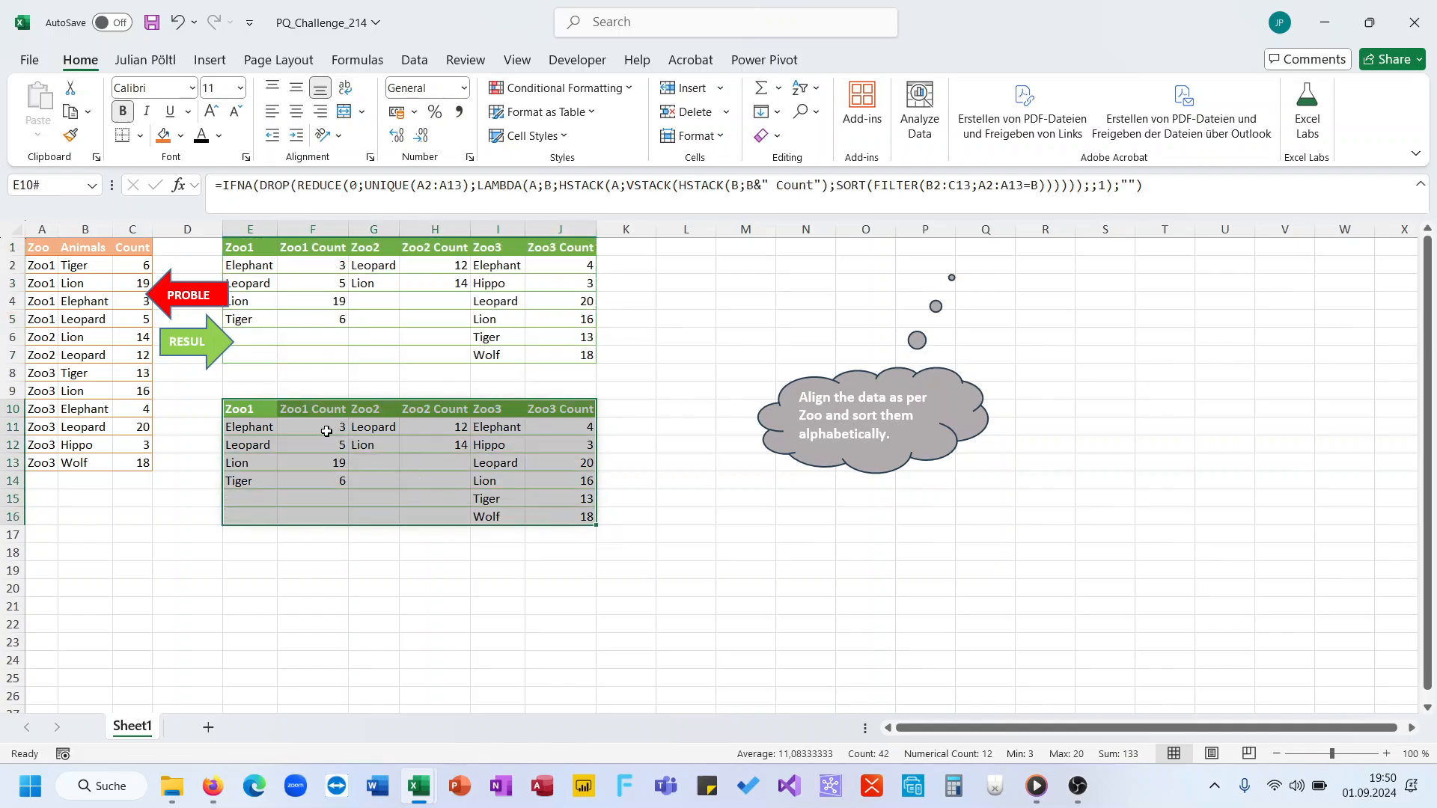
Step: Examine the array returned by UNIQUE(A2:A13) within E10's formula, leaving the formula unedited
{"action": "left_click", "coordinate": [271, 407]}
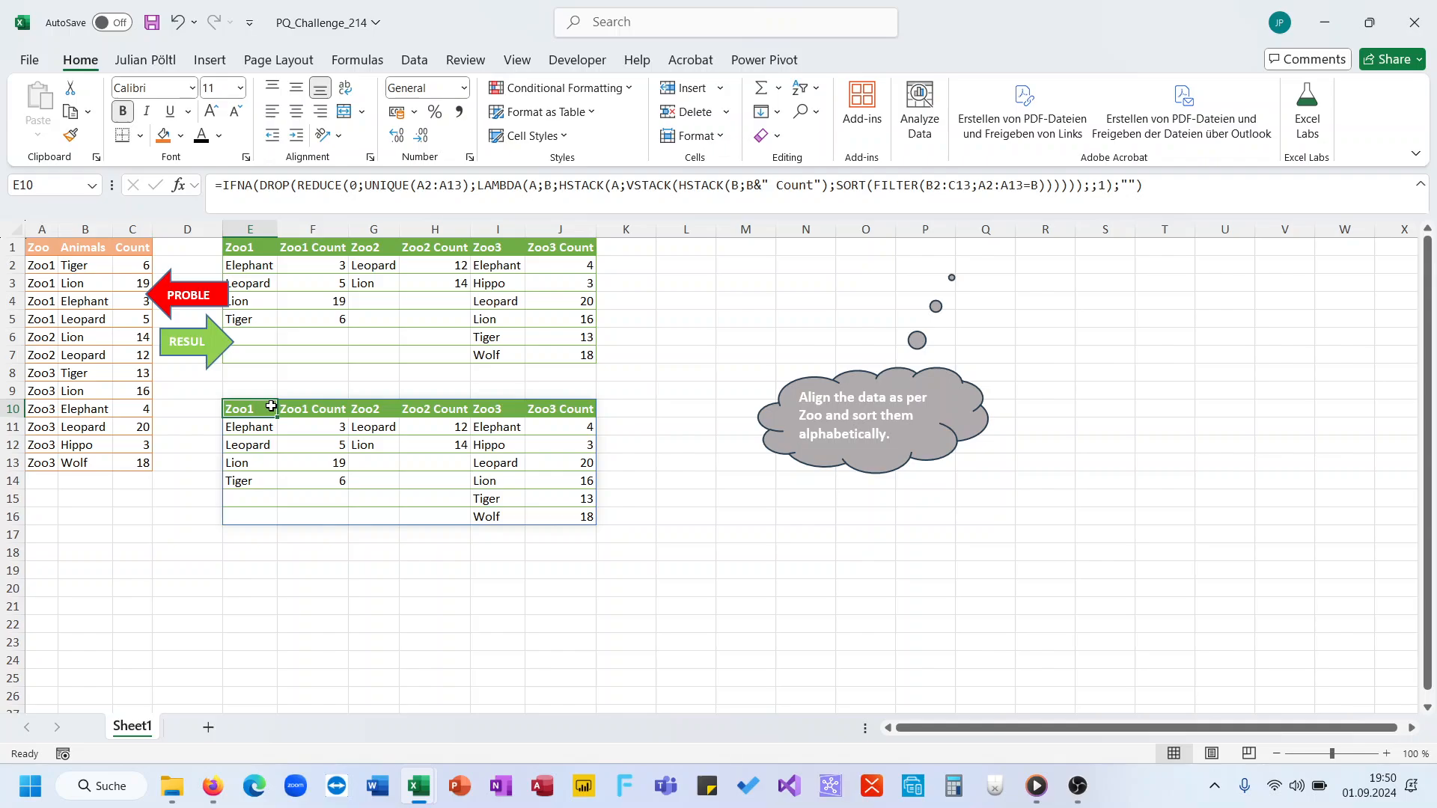
{"action": "left_click", "coordinate": [387, 184]}
{"action": "left_click_drag", "start_coordinate": [387, 184], "coordinate": [470, 185]}
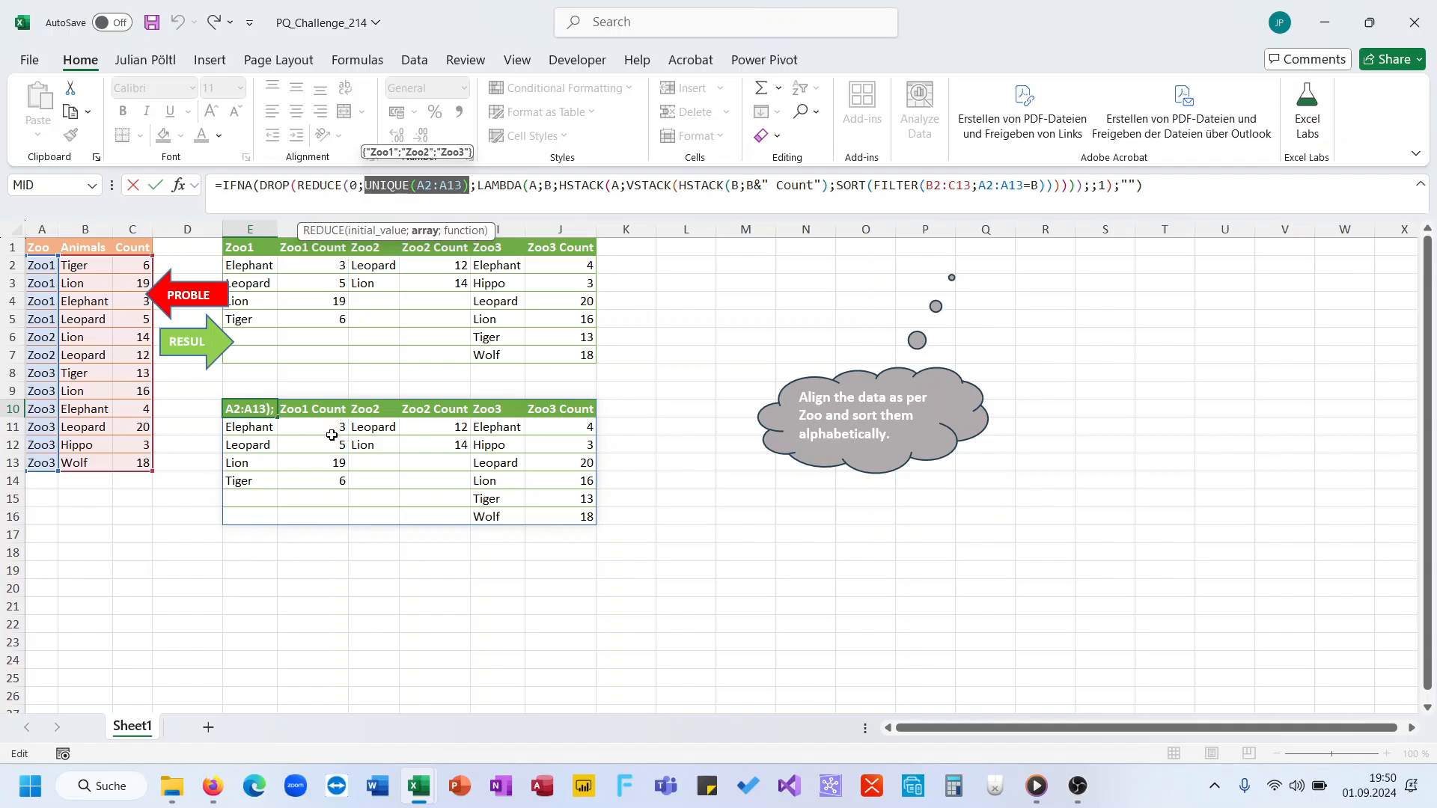
{"action": "key", "text": "Escape"}
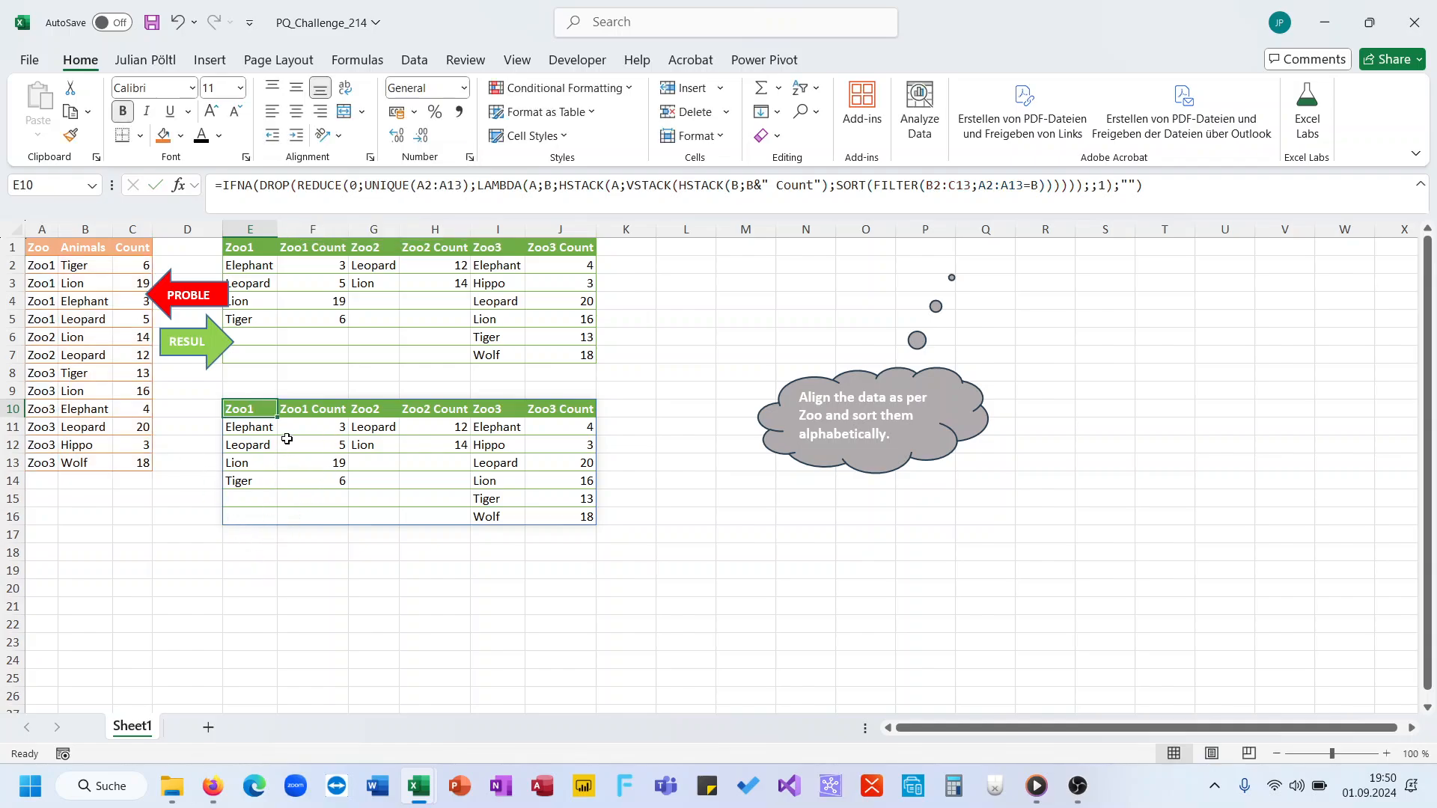
Step: Copy the headers Zoo1, Zoo2 and Zoo3 from row 10 and paste them as values side by side into E19:G19
{"action": "key", "text": "ctrl+c"}
{"action": "left_click", "coordinate": [255, 569]}
{"action": "key", "text": "ctrl+v"}
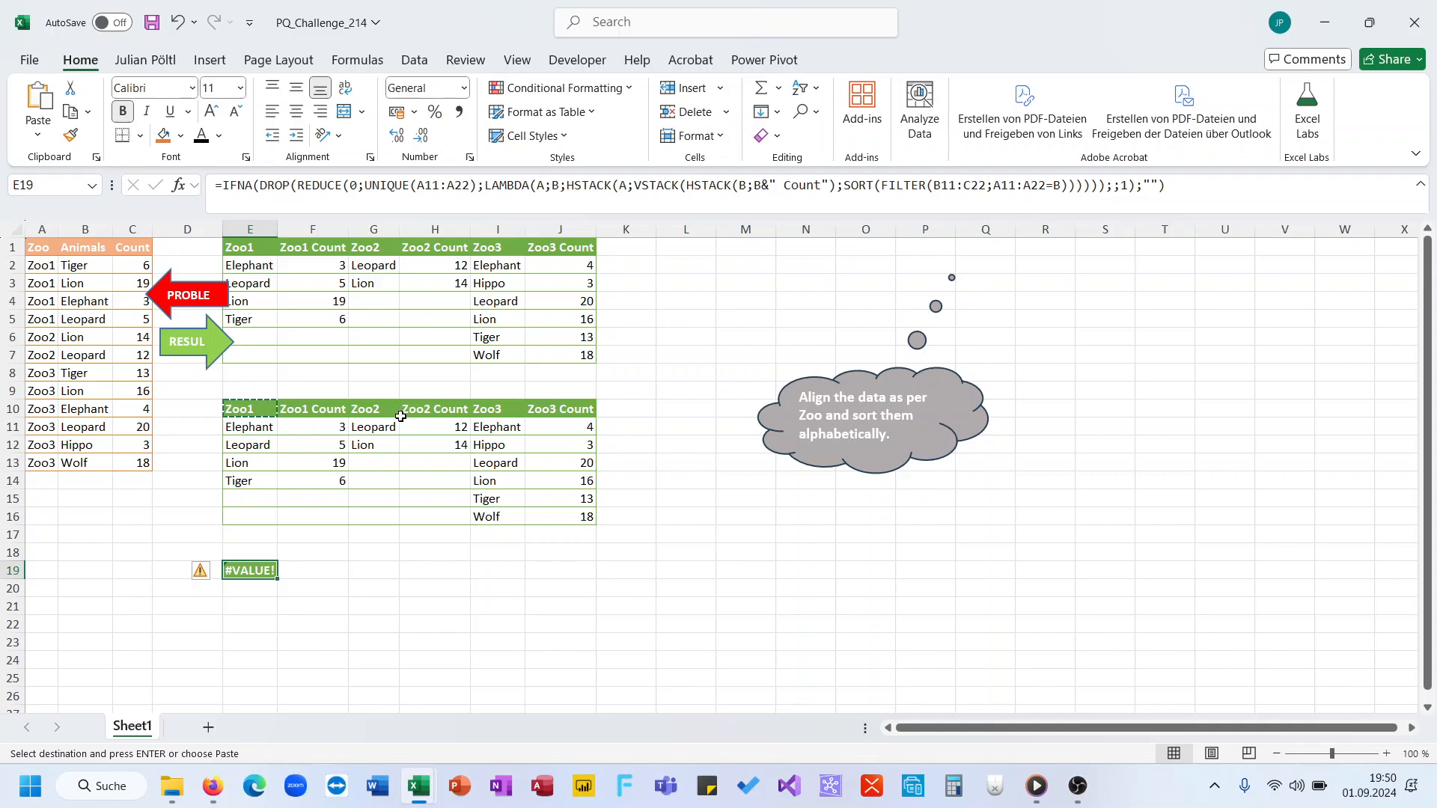
{"action": "left_click", "coordinate": [374, 410]}
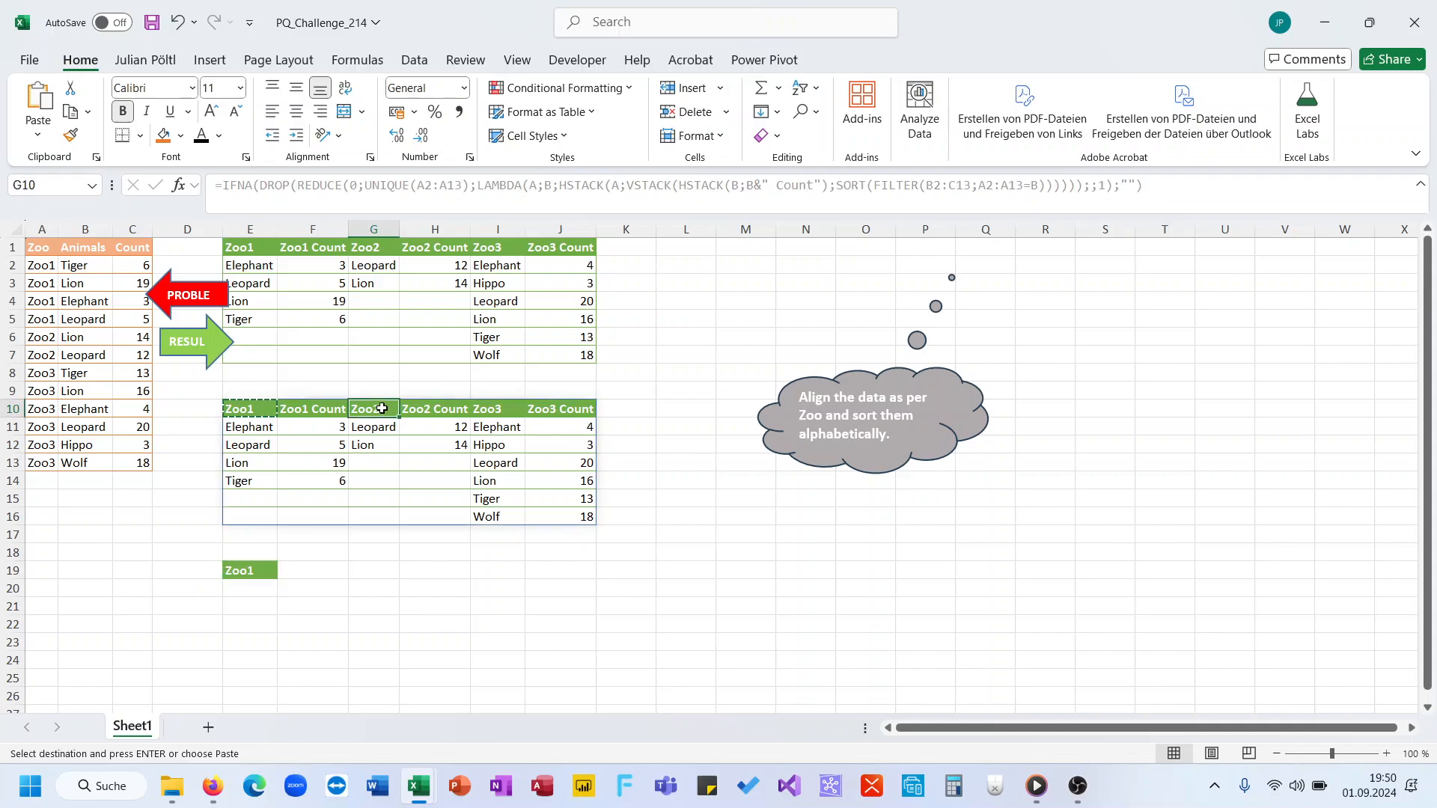
{"action": "key", "text": "ctrl+c"}
{"action": "left_click", "coordinate": [318, 573]}
{"action": "key", "text": "ctrl+v"}
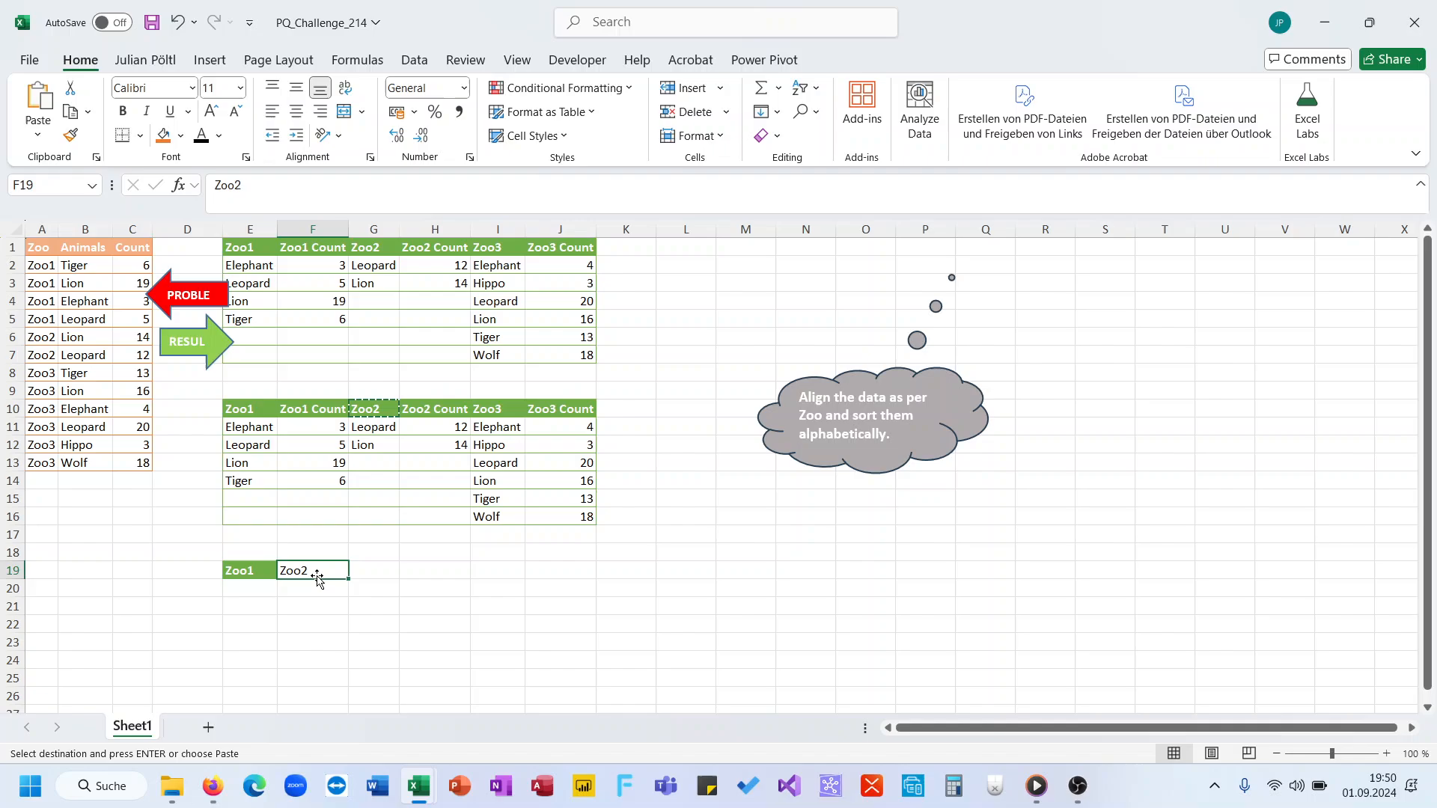
{"action": "left_click", "coordinate": [508, 412]}
{"action": "key", "text": "ctrl+c"}
{"action": "left_click", "coordinate": [353, 580]}
{"action": "key", "text": "ctrl+v"}
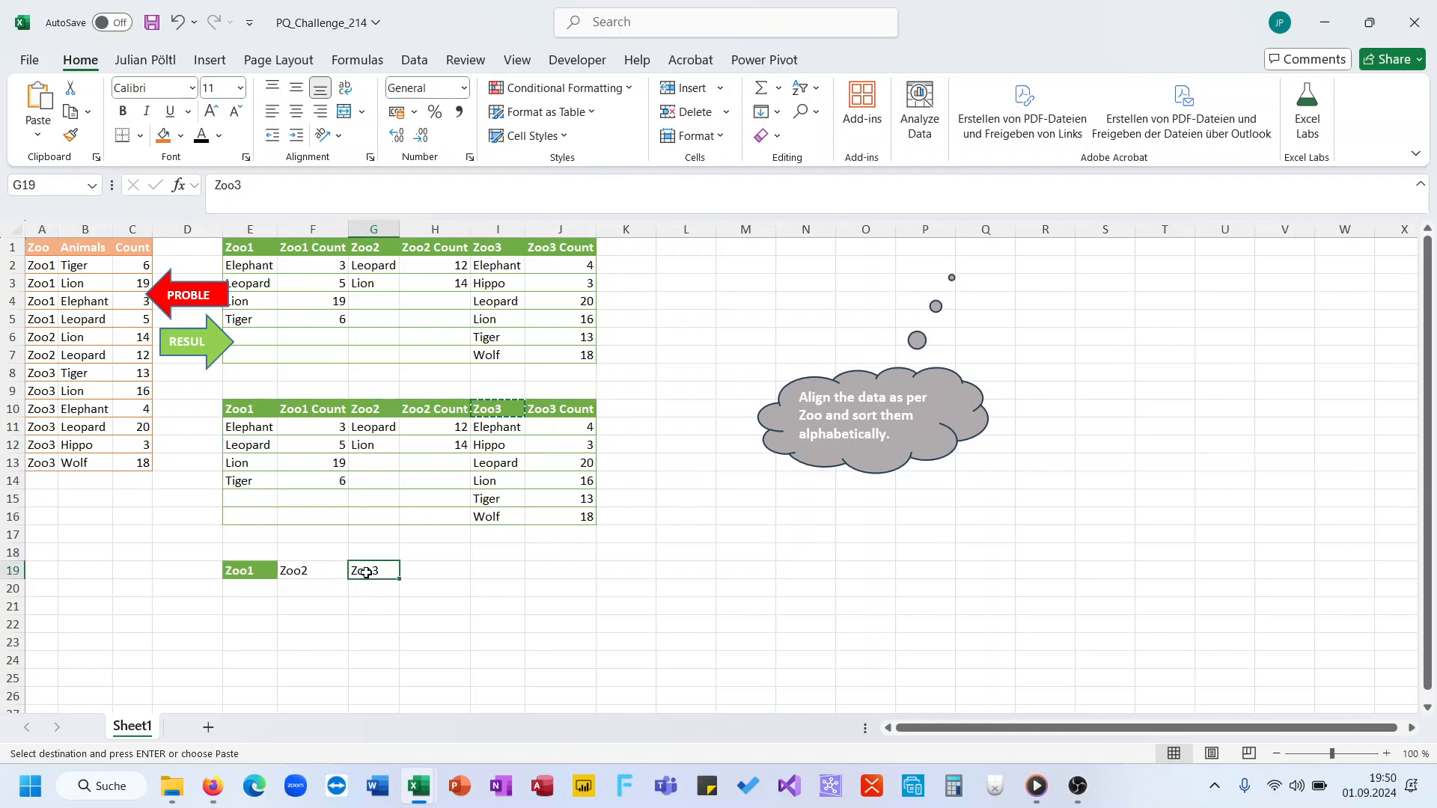
Step: Delete row 19 containing the pasted zoo headers
{"action": "left_click", "coordinate": [13, 571]}
{"action": "key", "text": "ctrl+minus"}
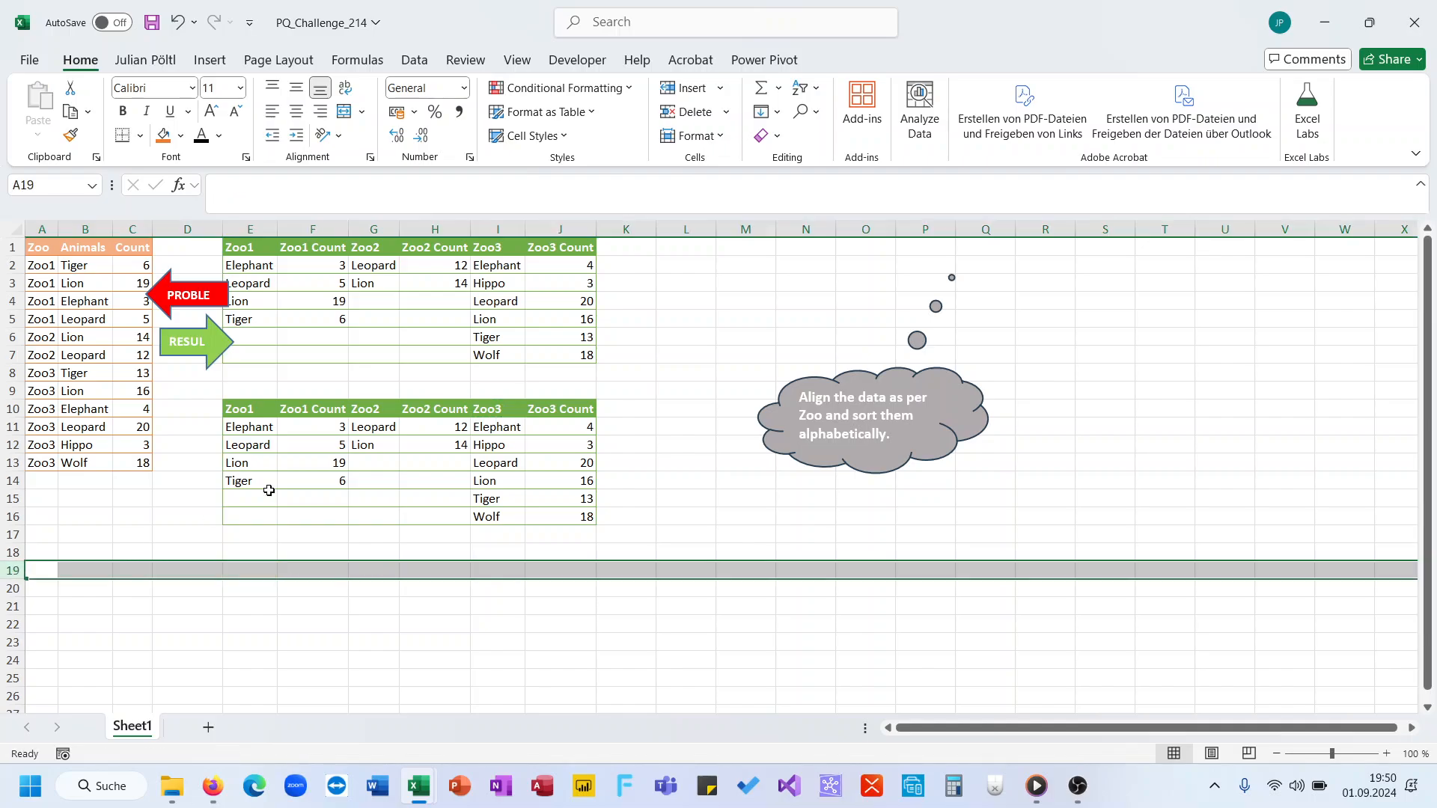
Step: Copy the complete formula text from E10, switch to Word and paste it into a new blank document
{"action": "left_click", "coordinate": [249, 408]}
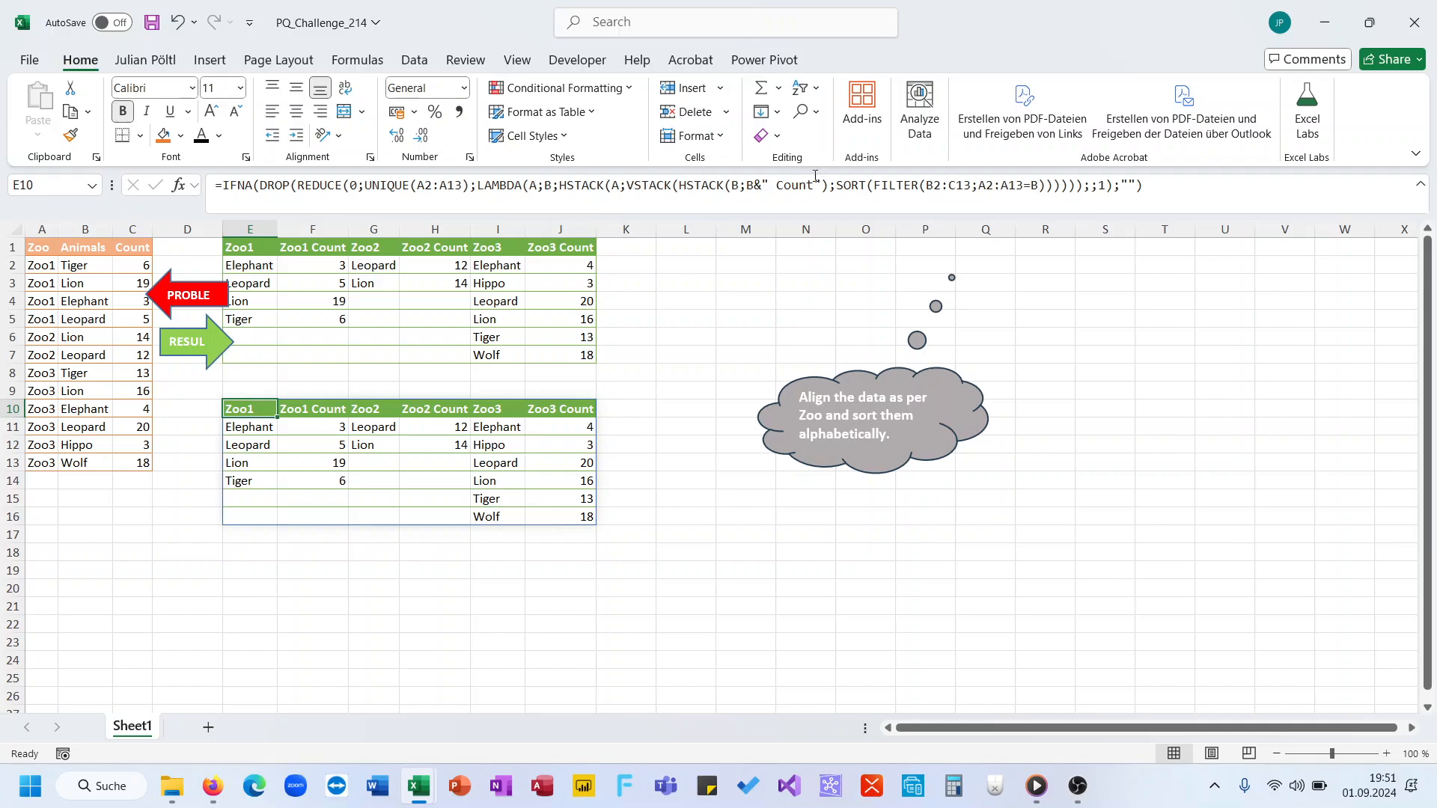
{"action": "left_click", "coordinate": [840, 184]}
{"action": "key", "text": "ctrl+a"}
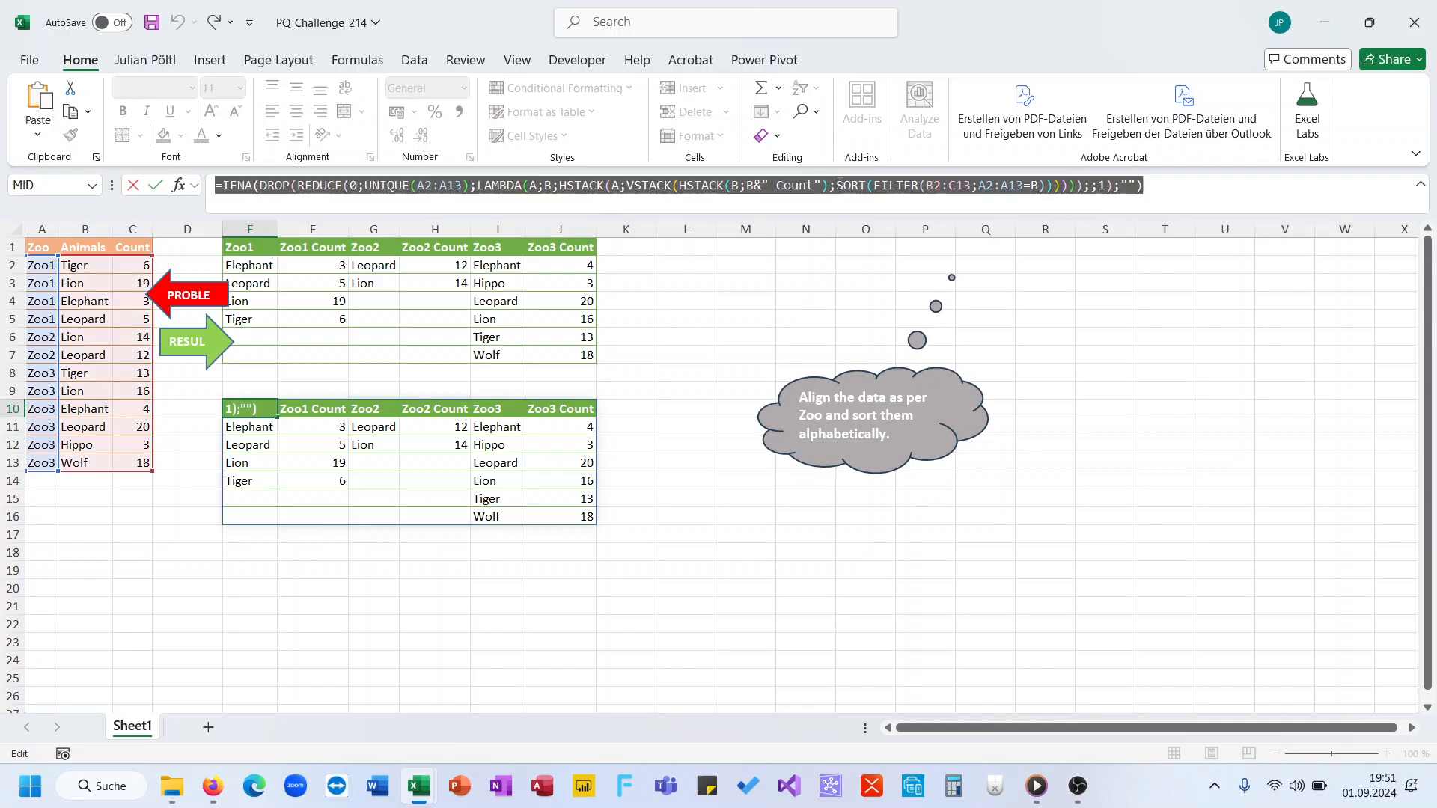
{"action": "left_click", "coordinate": [388, 785]}
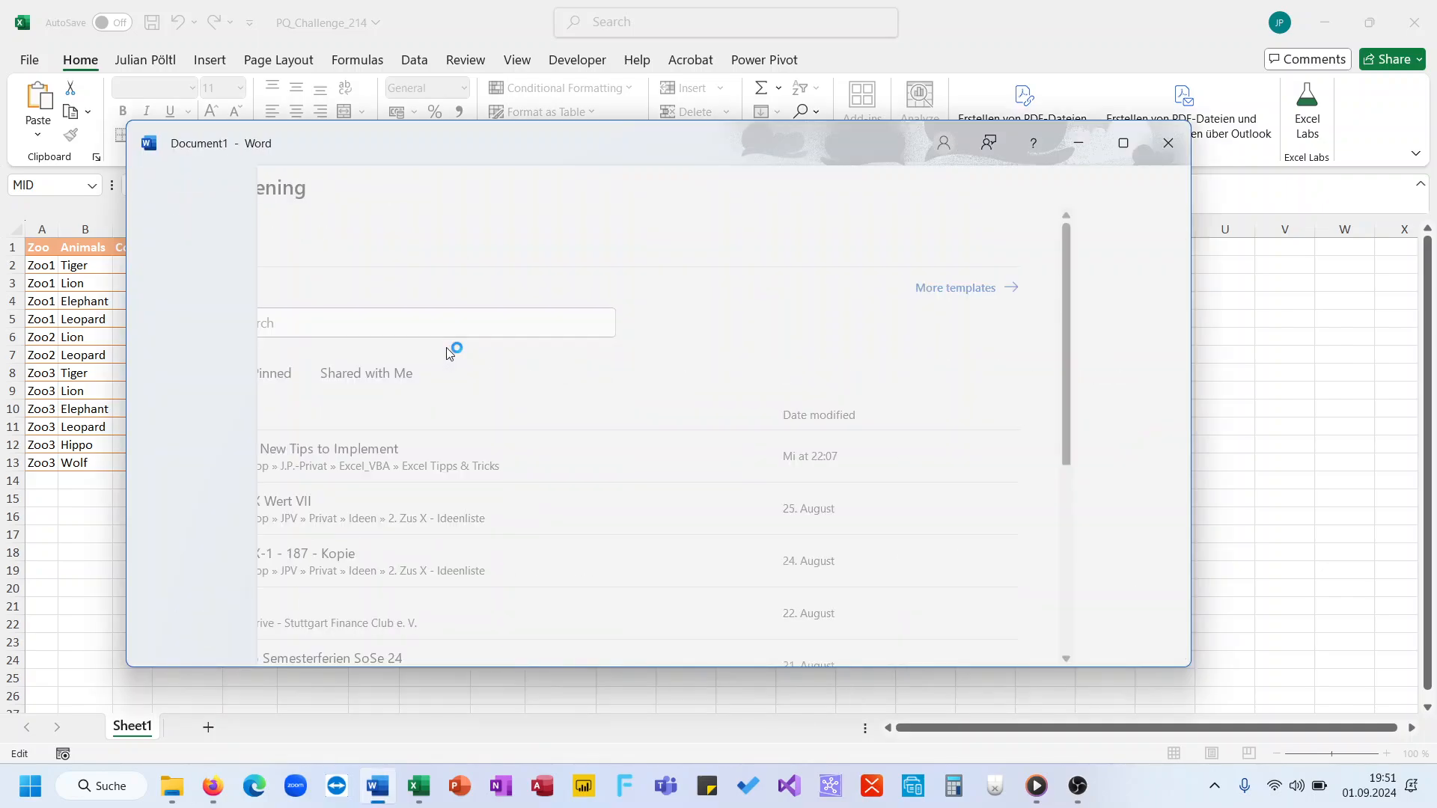
{"action": "key", "text": "ctrl+v"}
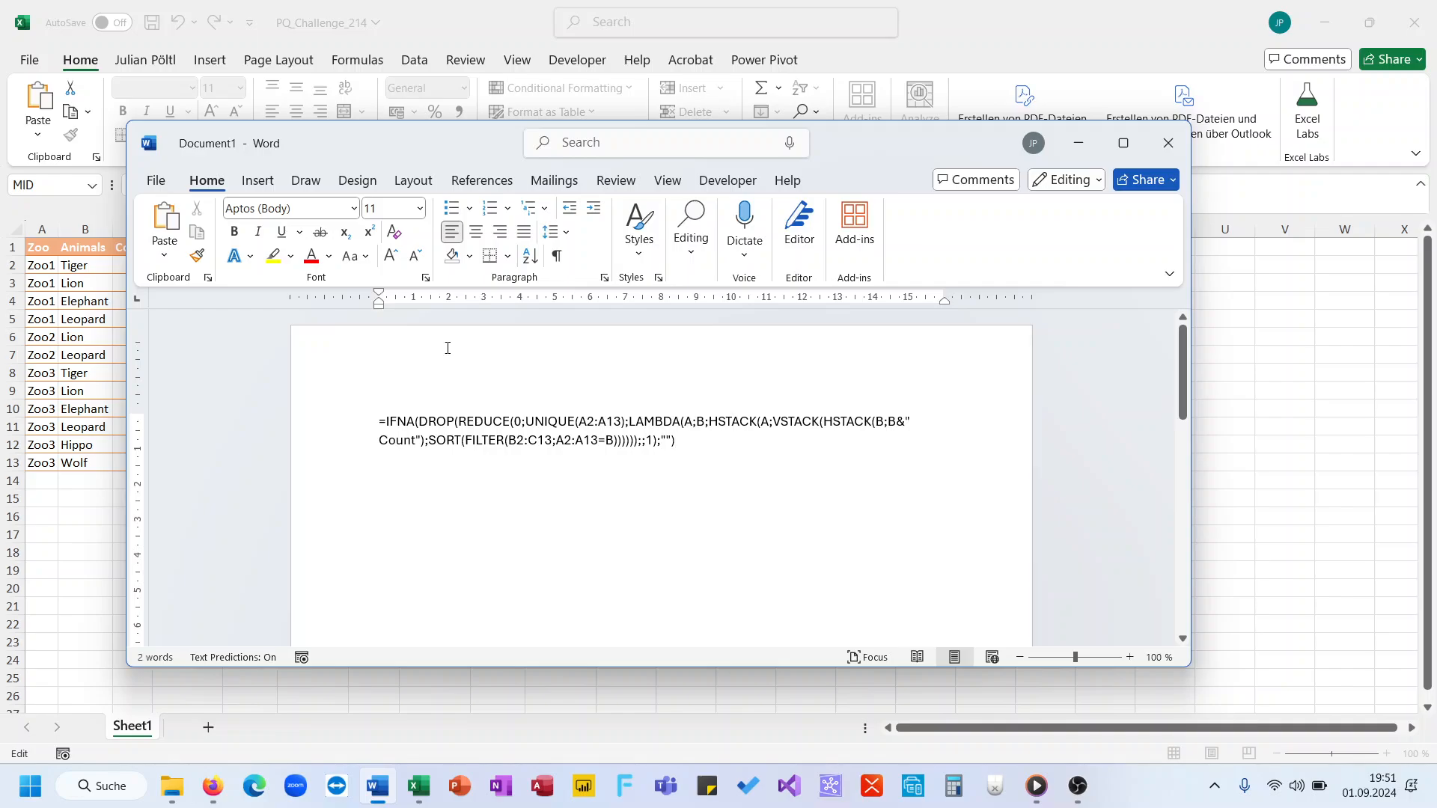
Step: Replace all semicolons with commas in the pasted formula, without searching the rest of the document, and close Find and Replace
{"action": "key", "text": "ctrl+h"}
{"action": "type", "text": ";"}
{"action": "key", "text": "Tab"}
{"action": "type", "text": ","}
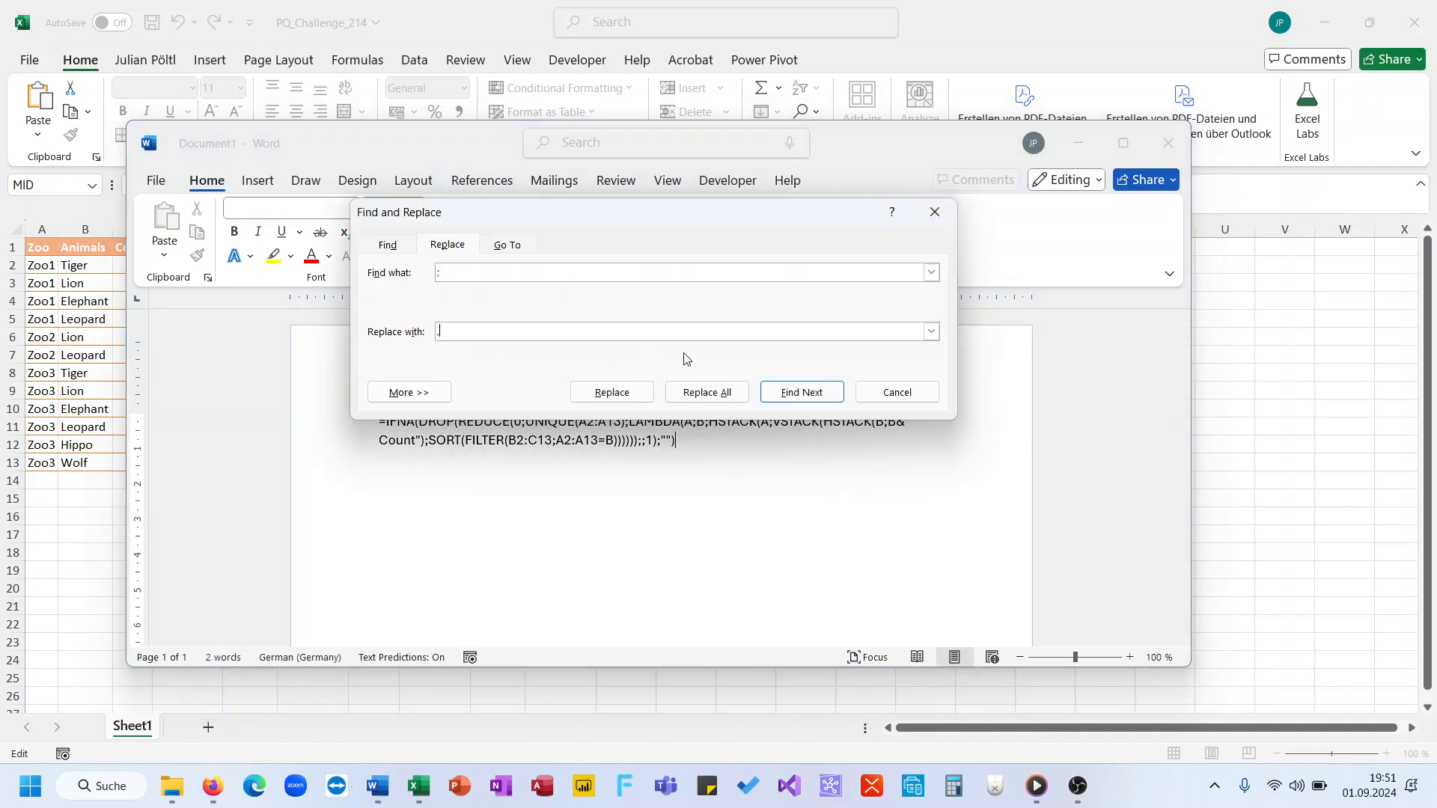
{"action": "left_click", "coordinate": [706, 392]}
{"action": "left_click", "coordinate": [733, 445]}
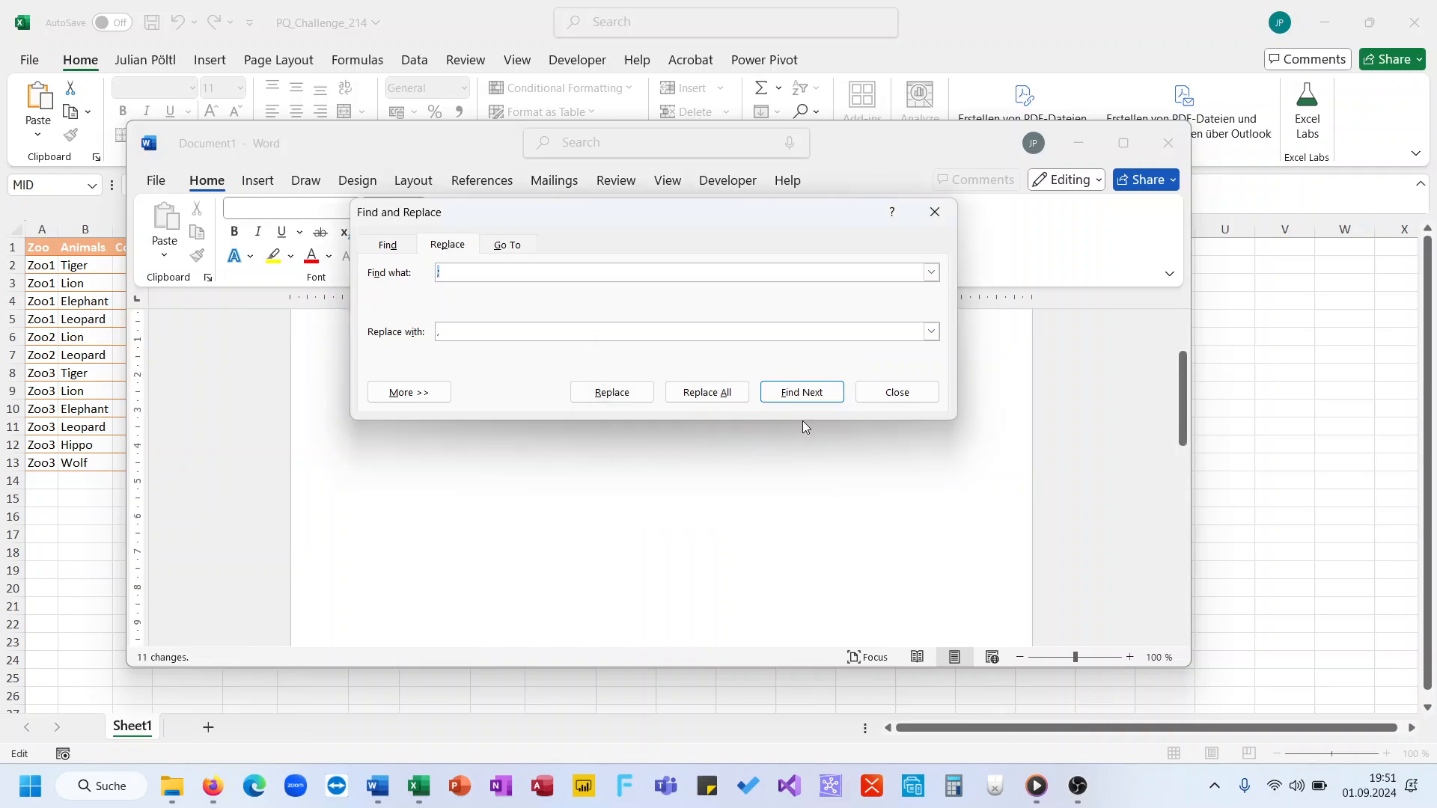
{"action": "left_click", "coordinate": [896, 392]}
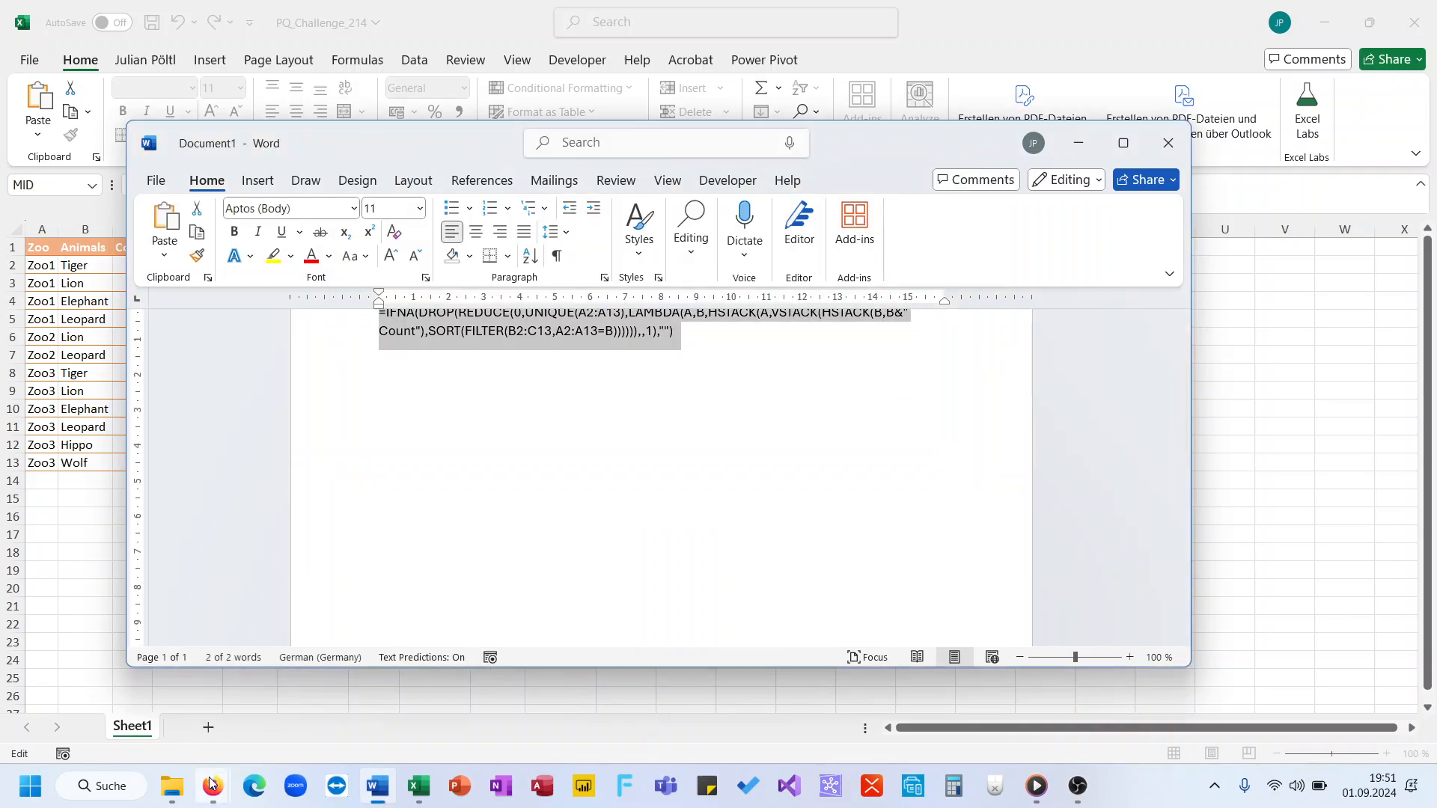
Step: Switch to the Firefox window with the PQ_Challenge_214 workbook and bring up the LinkedIn feed post's comment section
{"action": "mouse_move", "coordinate": [212, 786]}
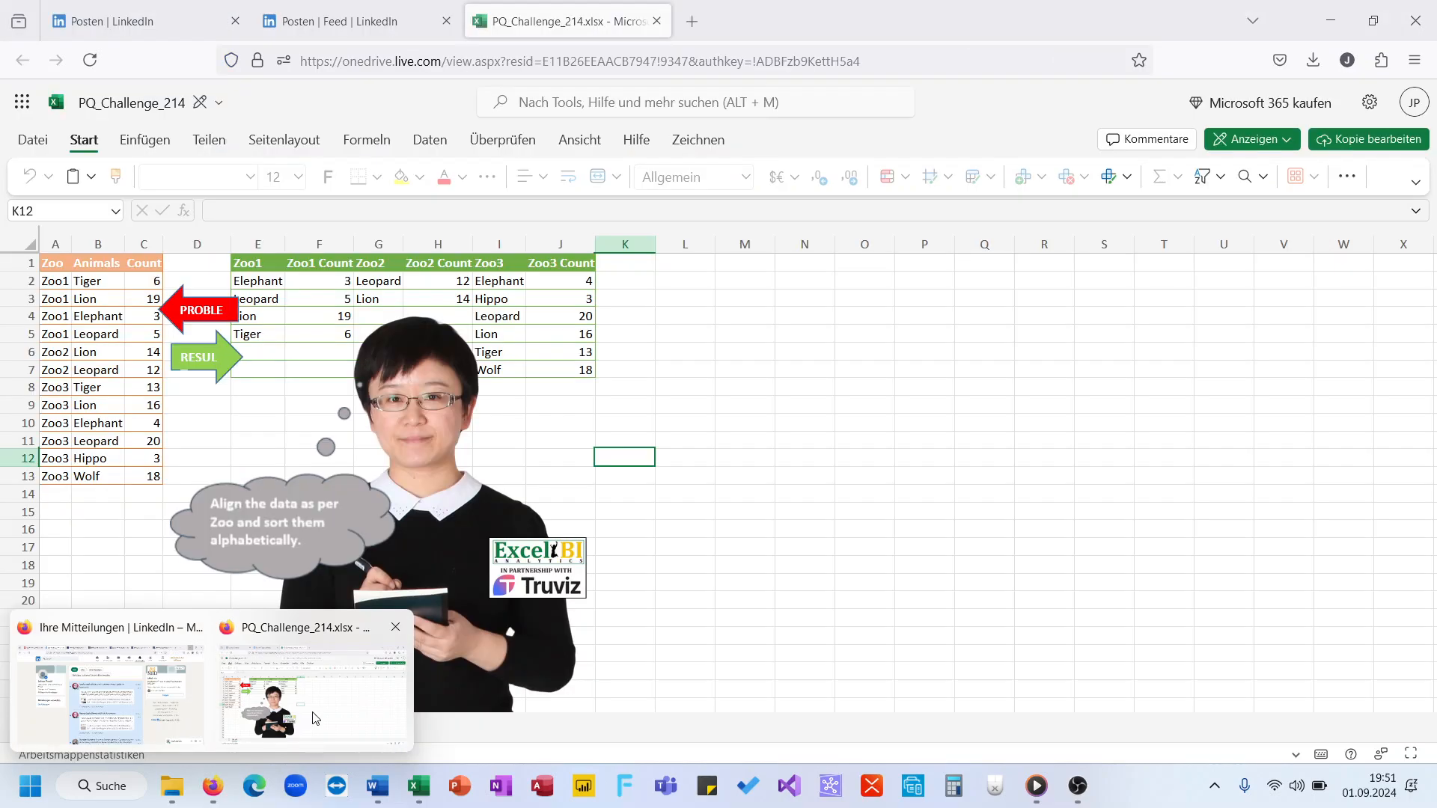
{"action": "left_click", "coordinate": [313, 717]}
{"action": "left_click", "coordinate": [352, 21]}
{"action": "scroll", "coordinate": [529, 408], "scroll_direction": "down", "scroll_amount": 10}
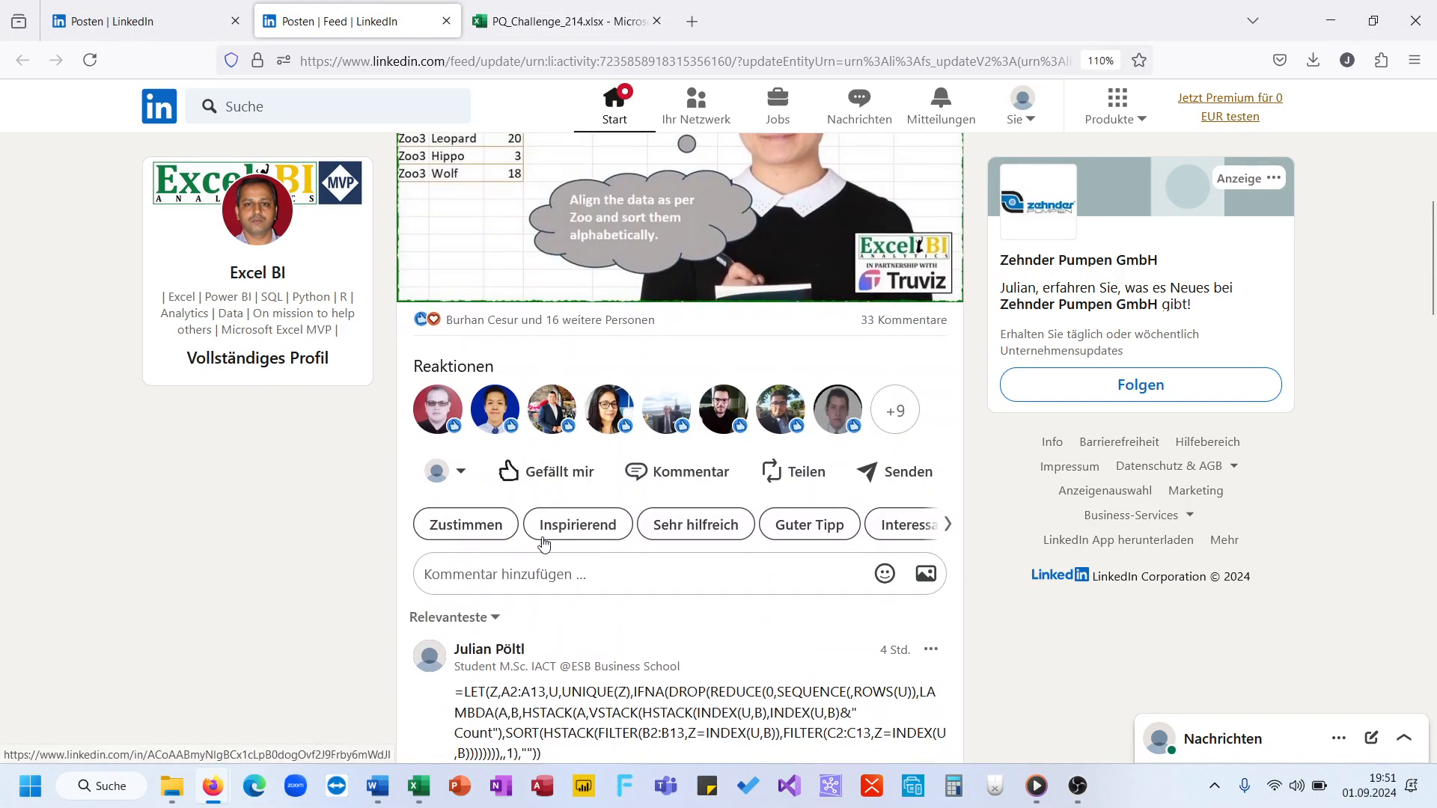
Step: Paste the comma-separated formula into a new comment on the Excel BI challenge post, publish it and look through the comments
{"action": "left_click", "coordinate": [539, 569]}
{"action": "key", "text": "ctrl+v"}
{"action": "scroll", "coordinate": [538, 524], "scroll_direction": "down", "scroll_amount": 2}
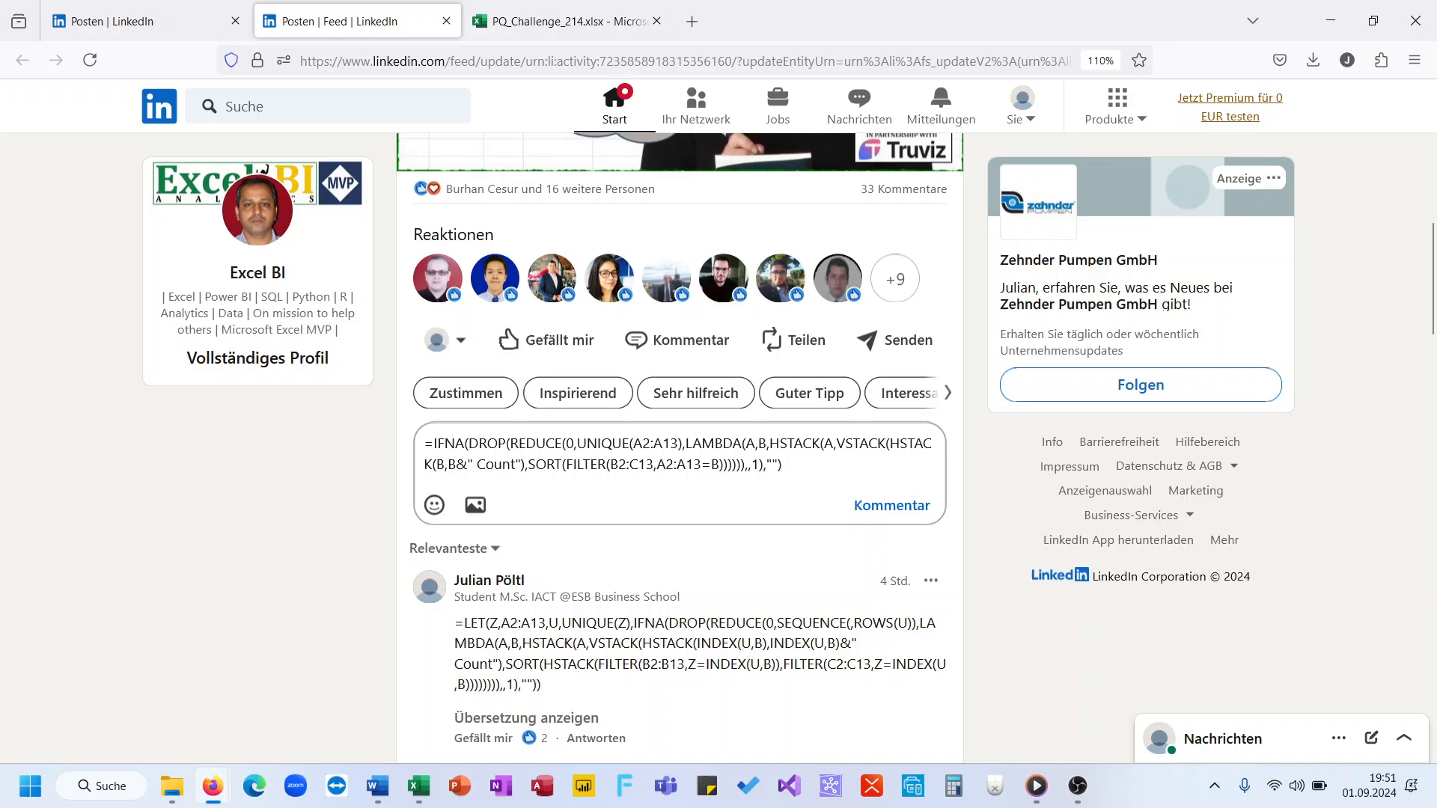
{"action": "left_click", "coordinate": [897, 509]}
{"action": "scroll", "coordinate": [741, 562], "scroll_direction": "down", "scroll_amount": 6}
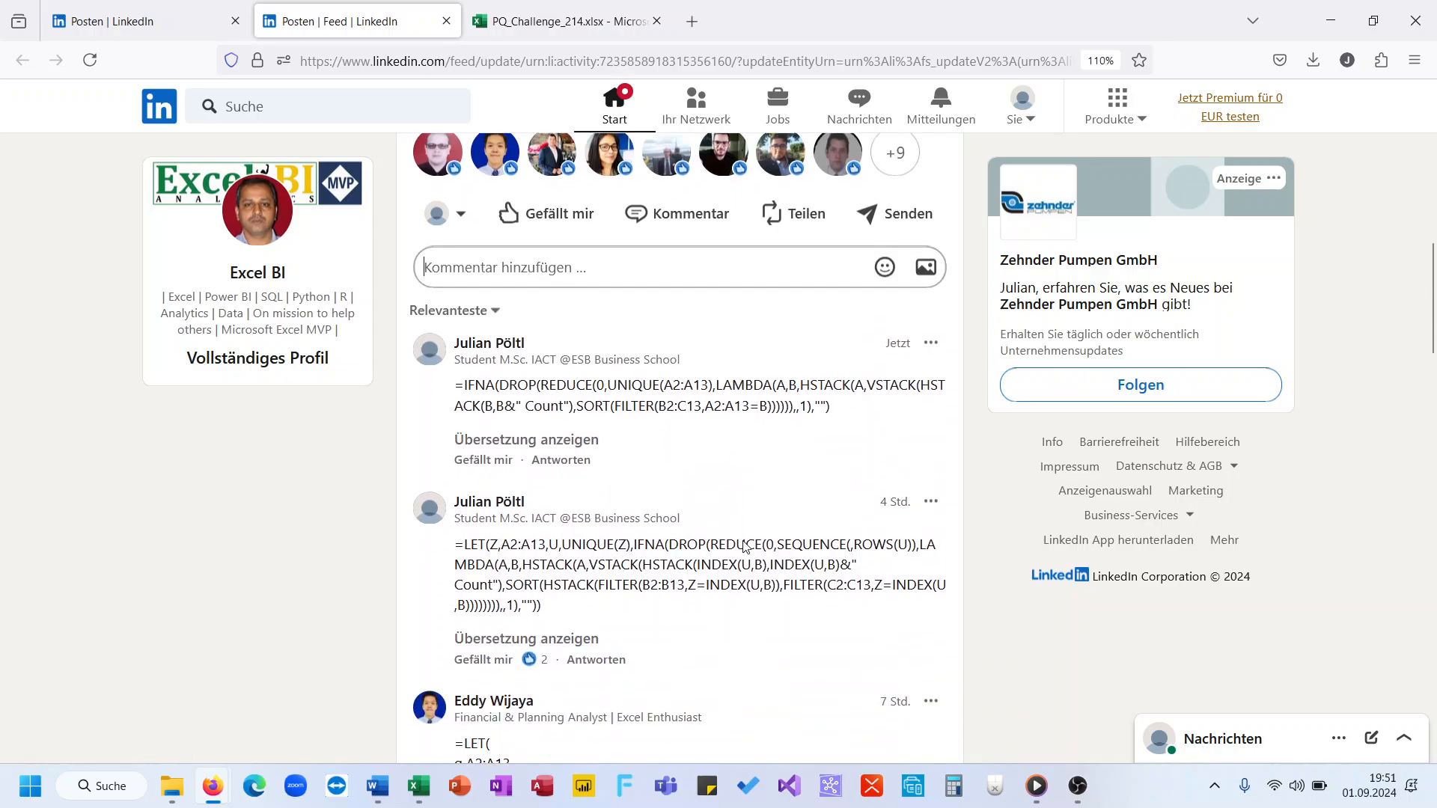
{"action": "scroll", "coordinate": [744, 546], "scroll_direction": "down", "scroll_amount": 3}
{"action": "scroll", "coordinate": [744, 546], "scroll_direction": "up", "scroll_amount": 10}
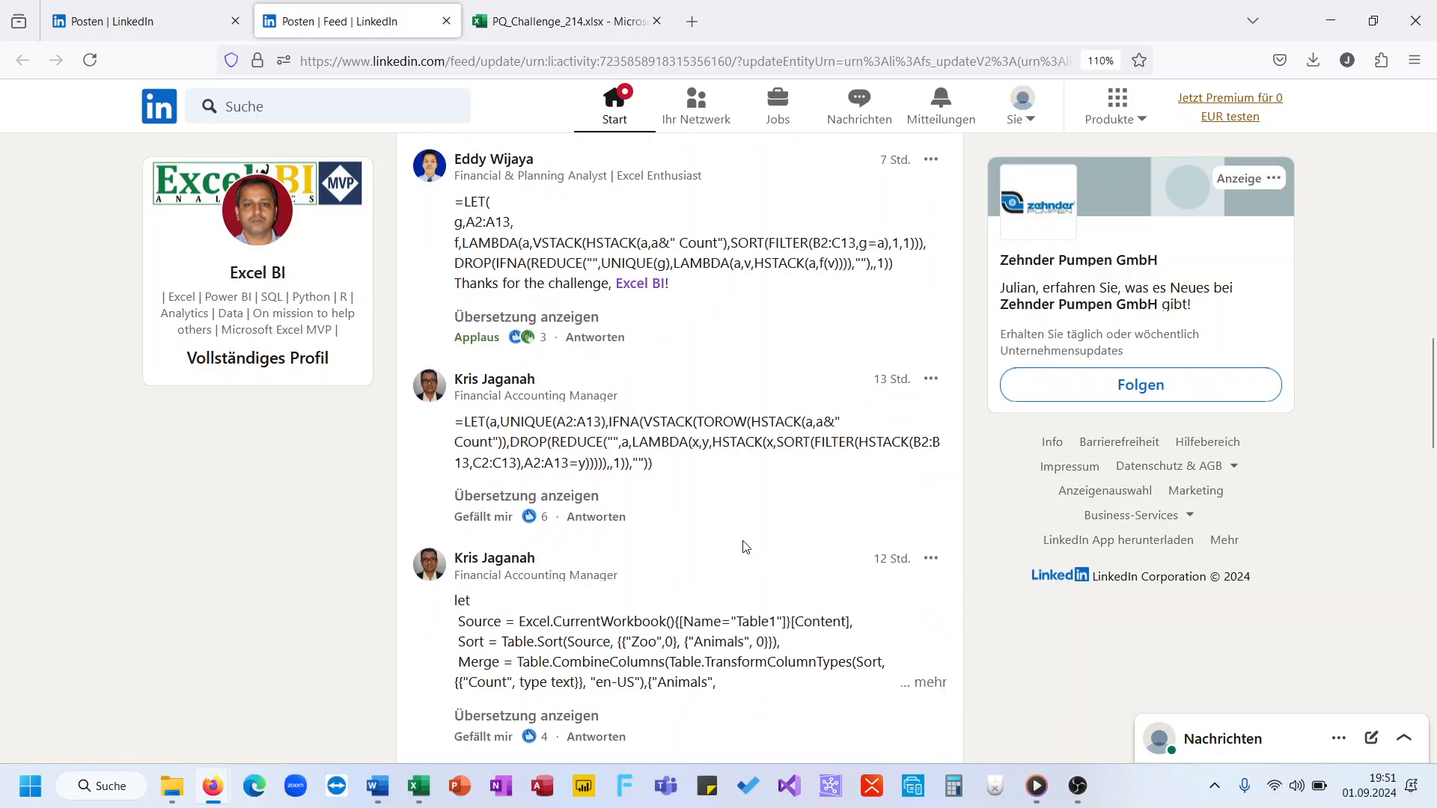
Step: Minimise Firefox and Word to return to Excel, cancel the pending edit of E10 and reopen its formula at HSTACK
{"action": "left_click", "coordinate": [1340, 15]}
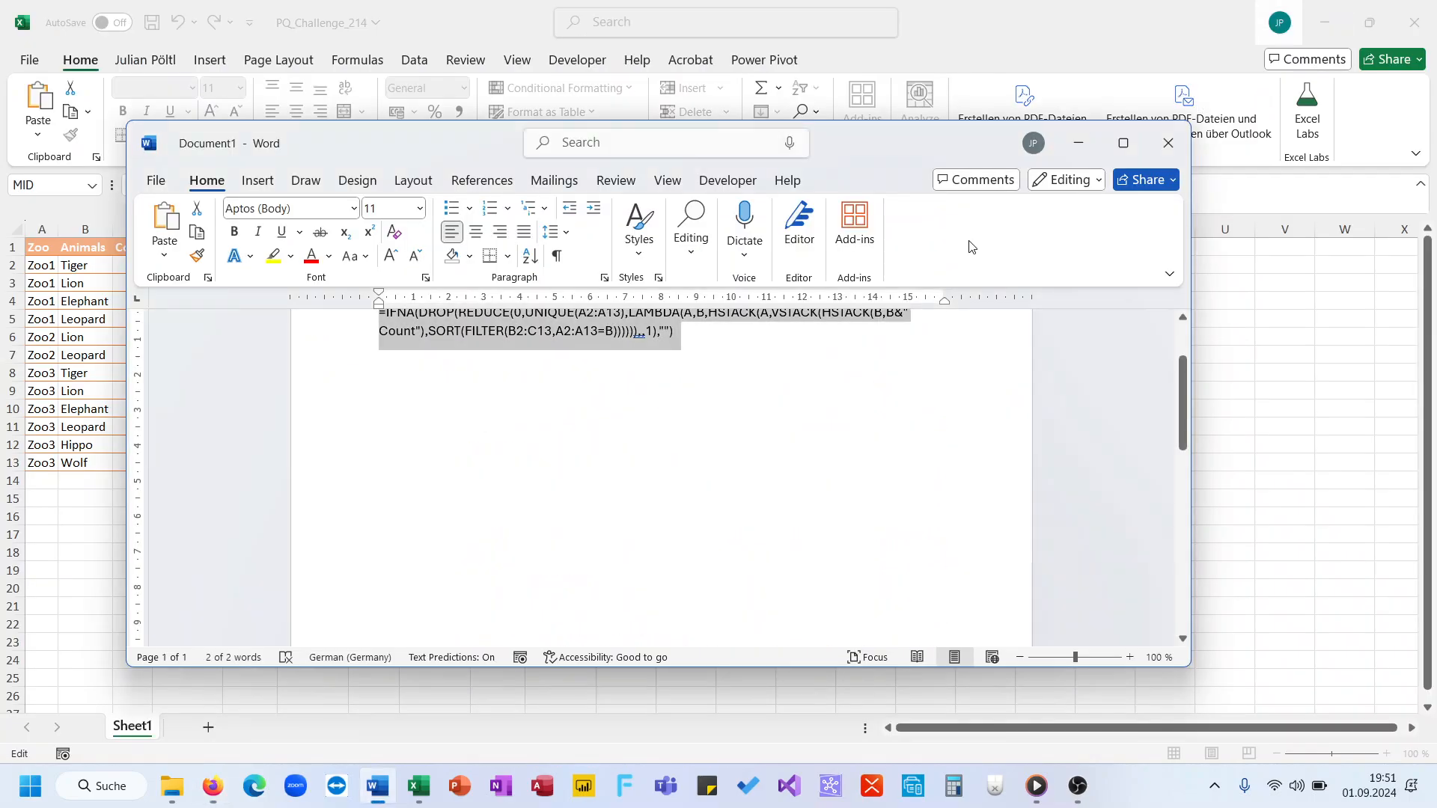
{"action": "left_click", "coordinate": [1089, 155]}
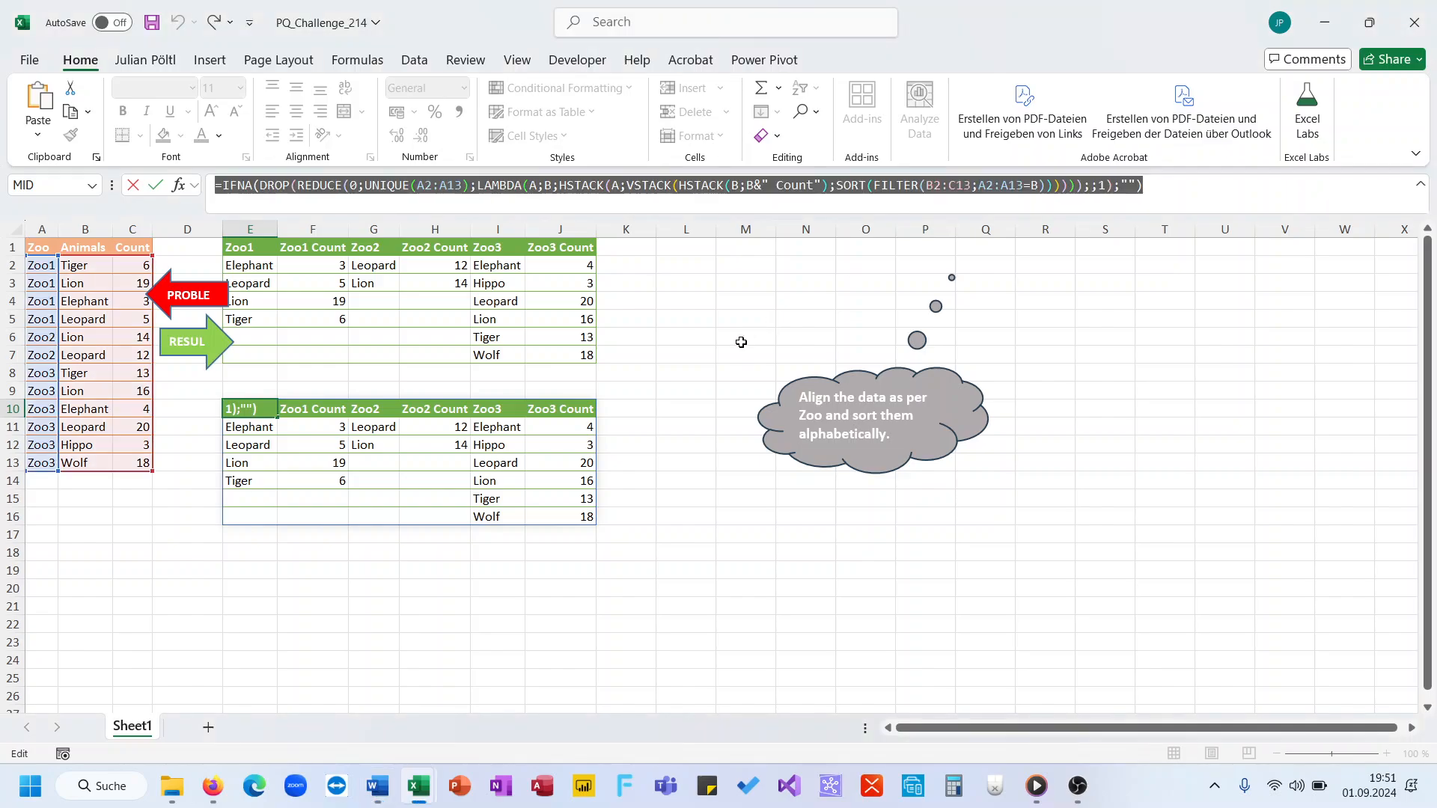
{"action": "key", "text": "Escape"}
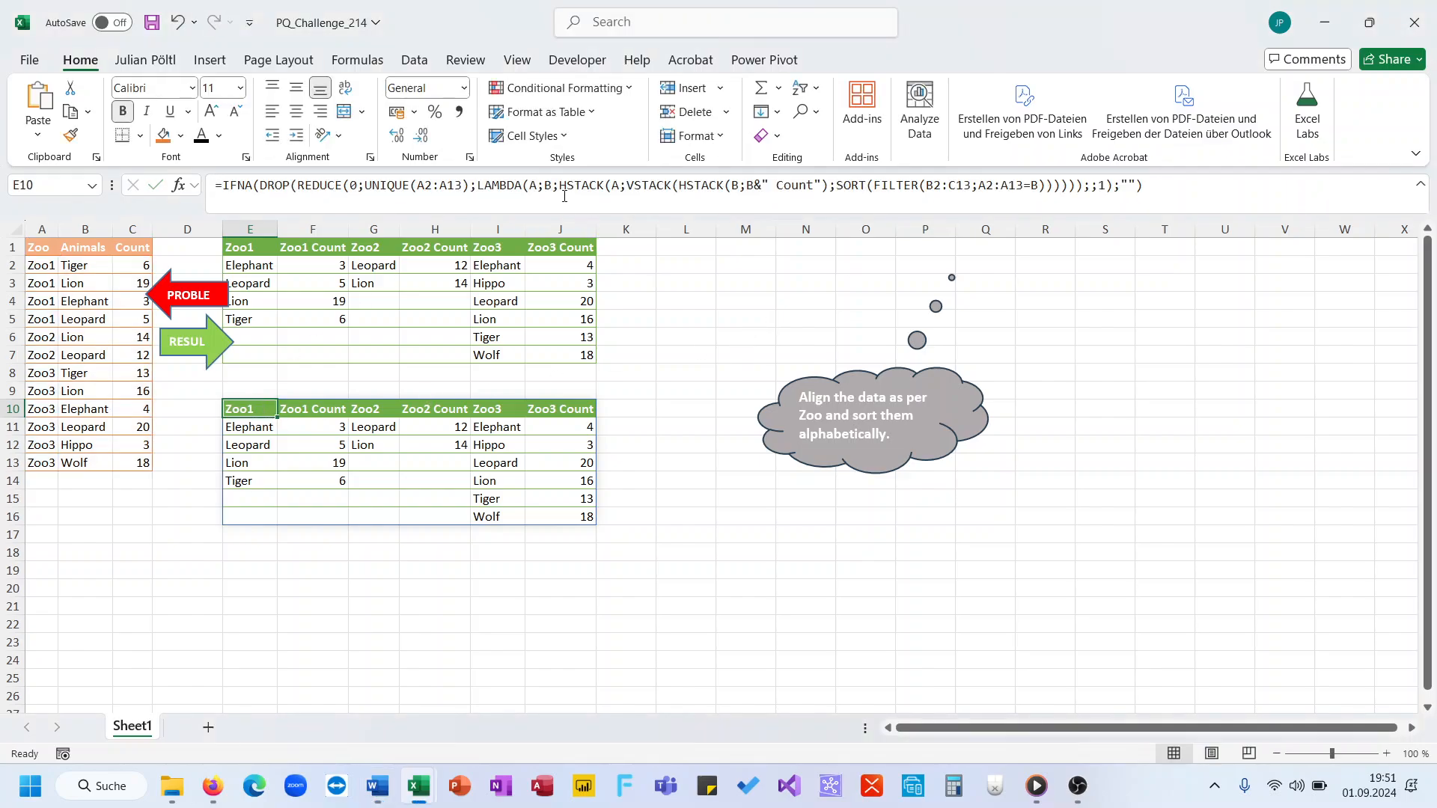
{"action": "left_click", "coordinate": [565, 186]}
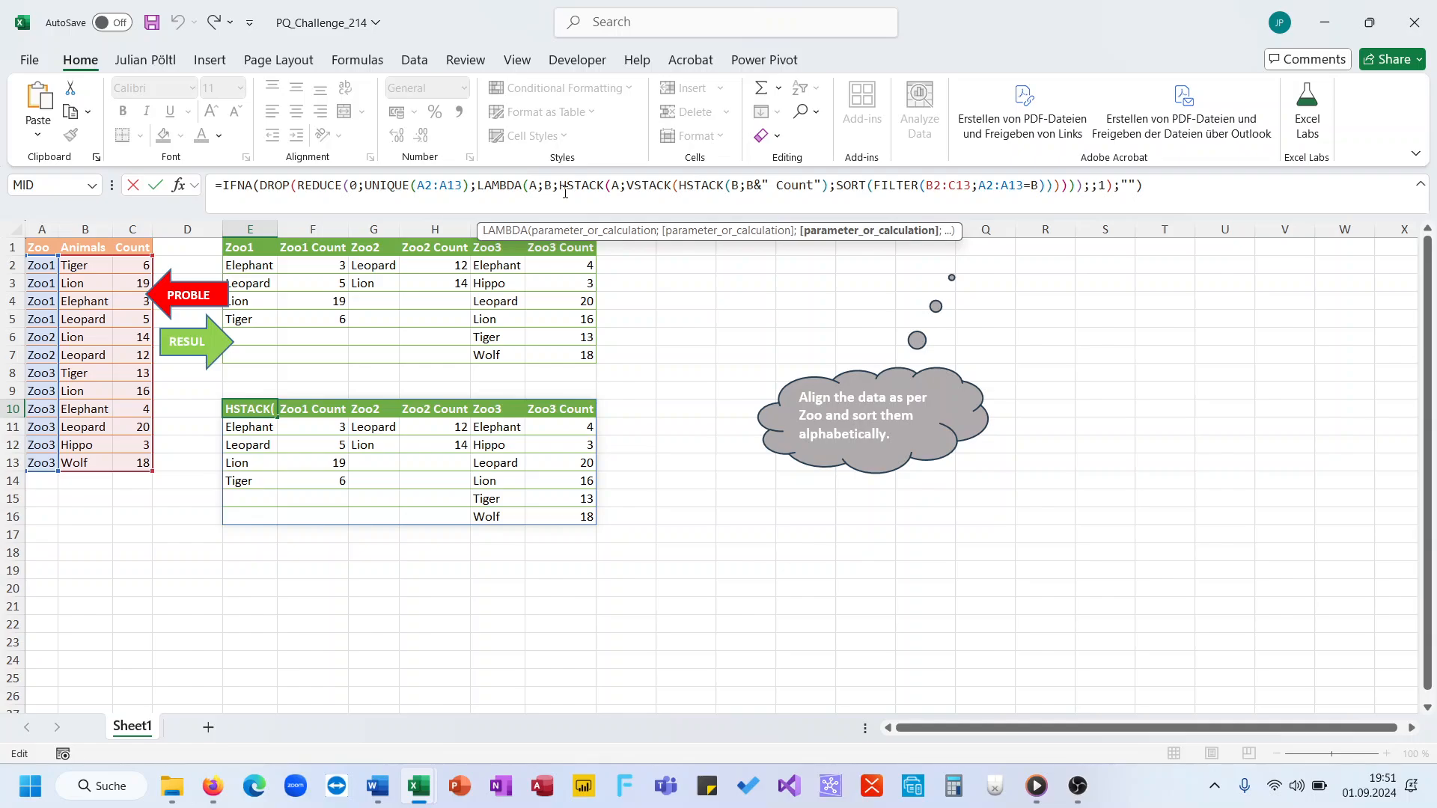